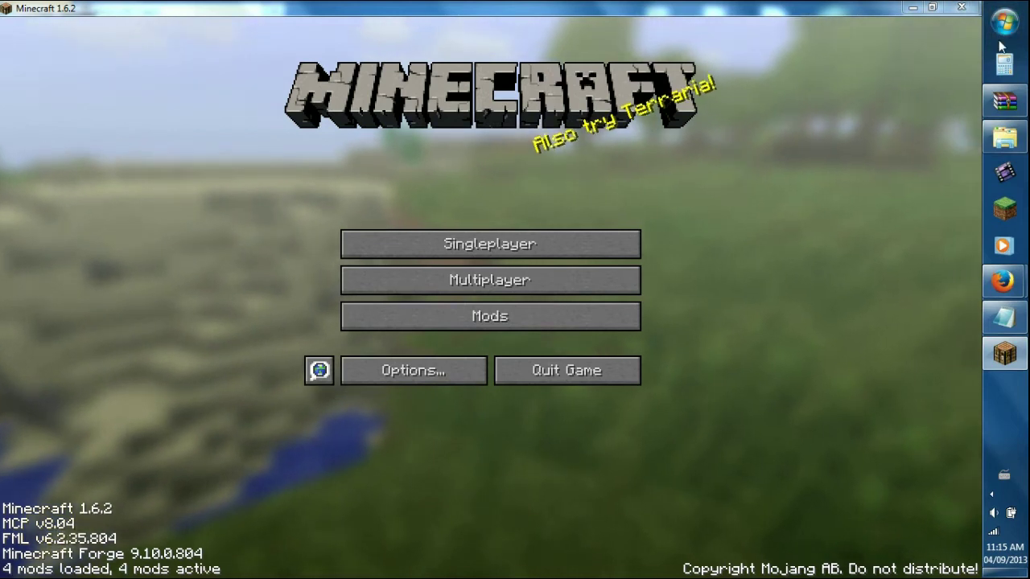
- Quit Minecraft from the Forge title screen so the desktop notes show
{"action": "left_click", "coordinate": [960, 7]}
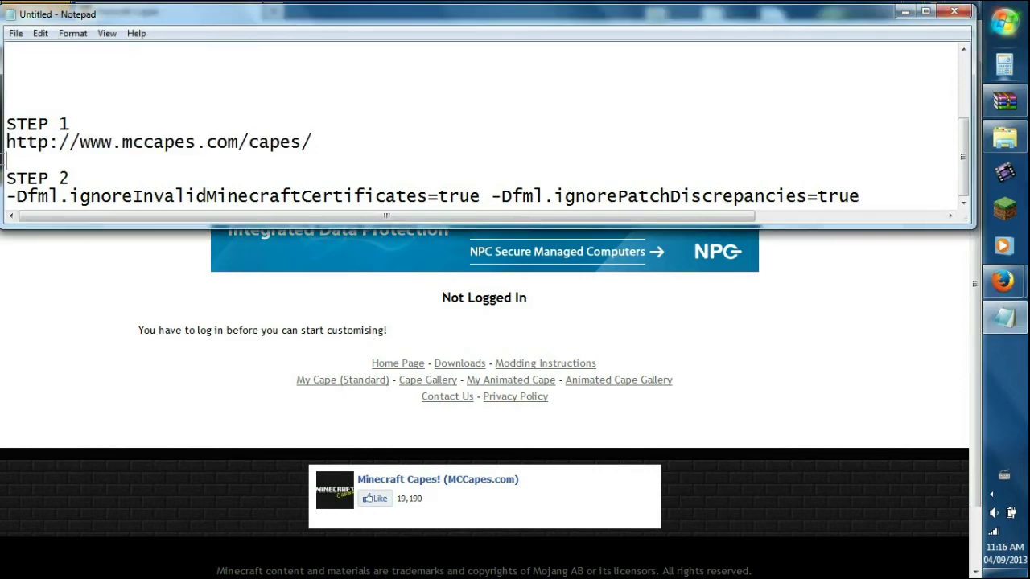
- Open the MCCapes Downloads page and its Minecraft v1.6.2 mod download link in a new tab
{"action": "key", "text": "shift+Home"}
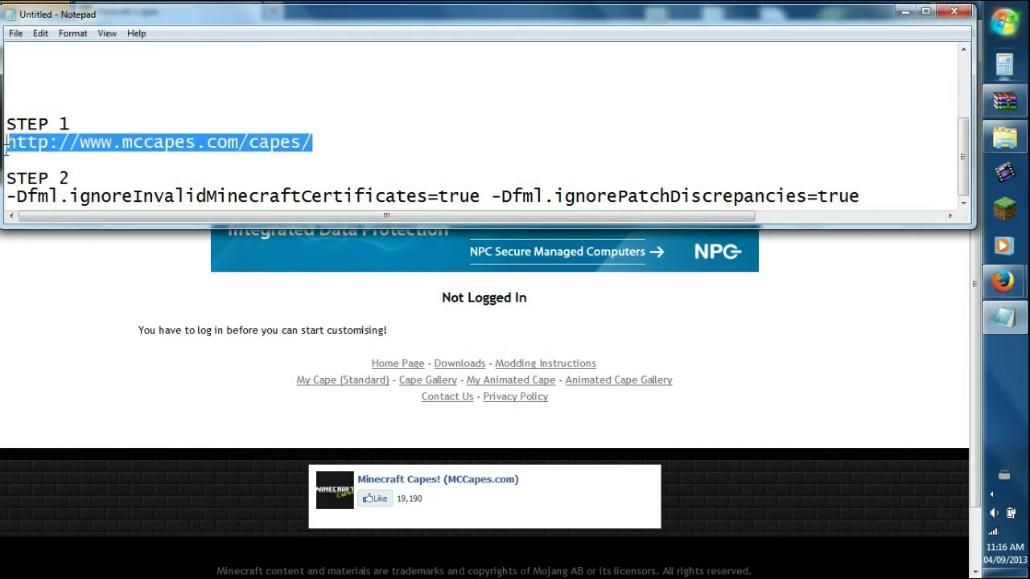
{"action": "left_click", "coordinate": [57, 300]}
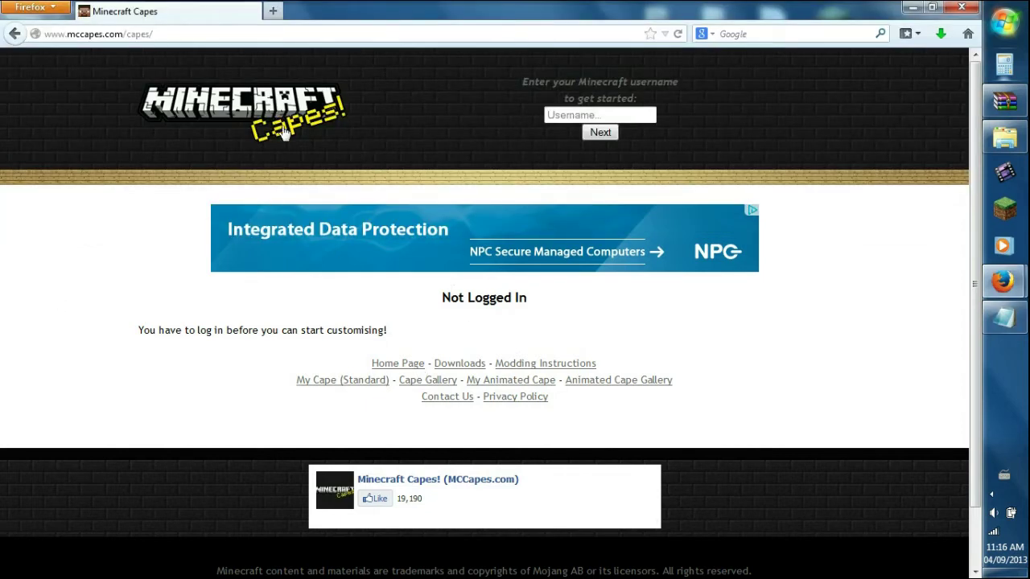
{"action": "left_click", "coordinate": [460, 364]}
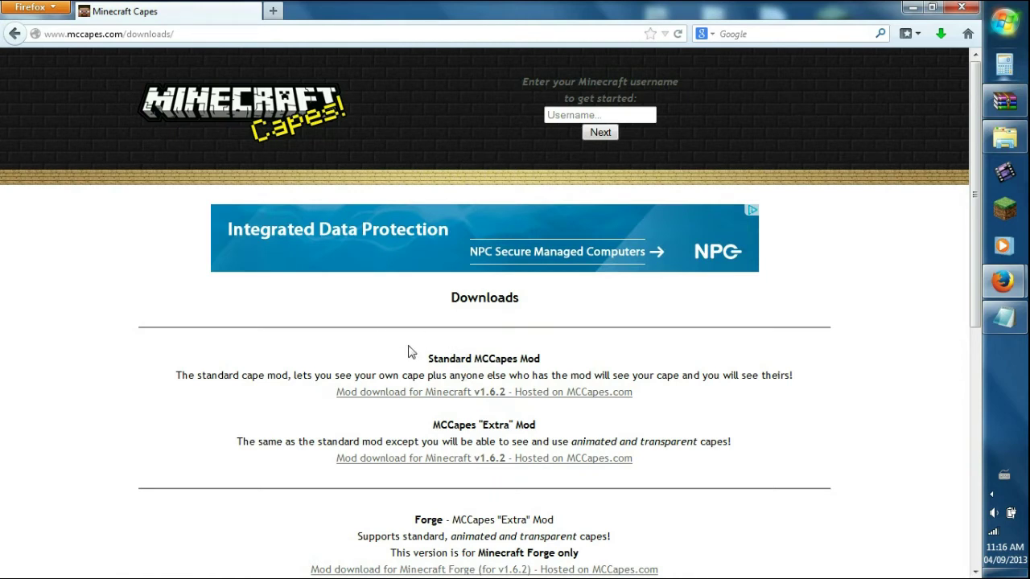
{"action": "left_click", "coordinate": [488, 394]}
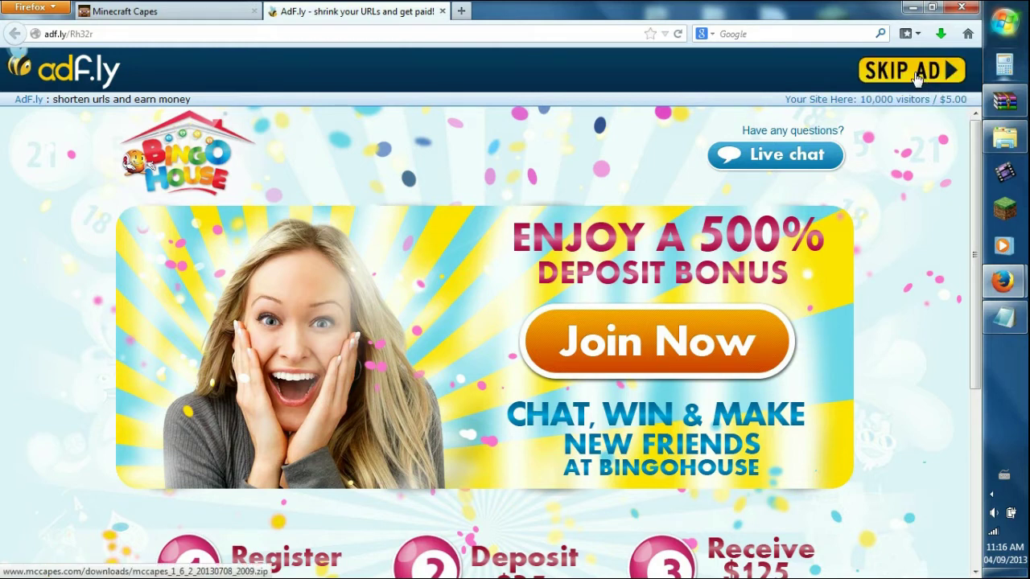
- Skip the adf.ly ad to download mccapes_1_6_2_20130708_2009.zip and select it in the downloads Library
{"action": "left_click", "coordinate": [915, 74]}
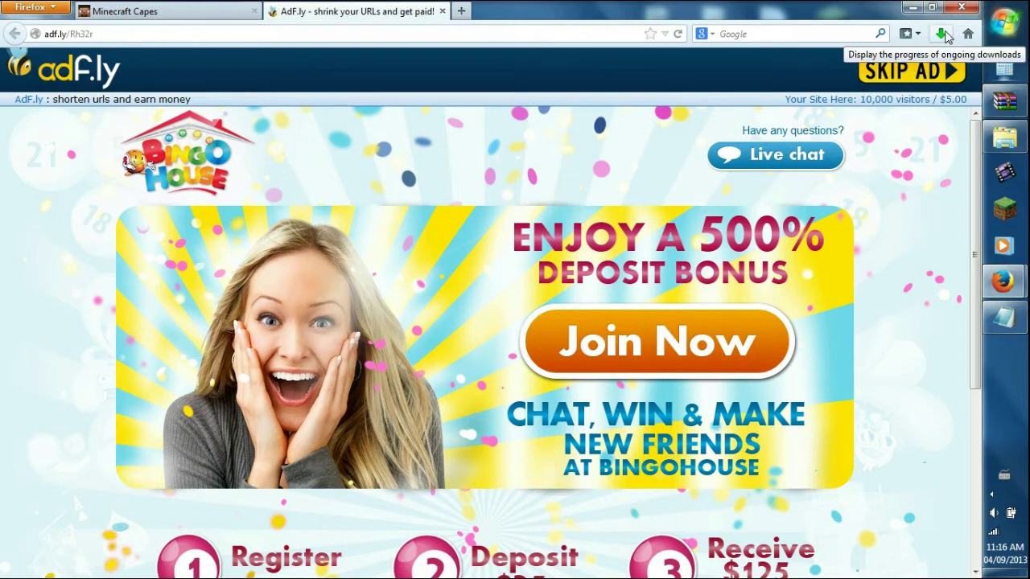
{"action": "mouse_move", "coordinate": [1003, 280]}
{"action": "left_click", "coordinate": [859, 324]}
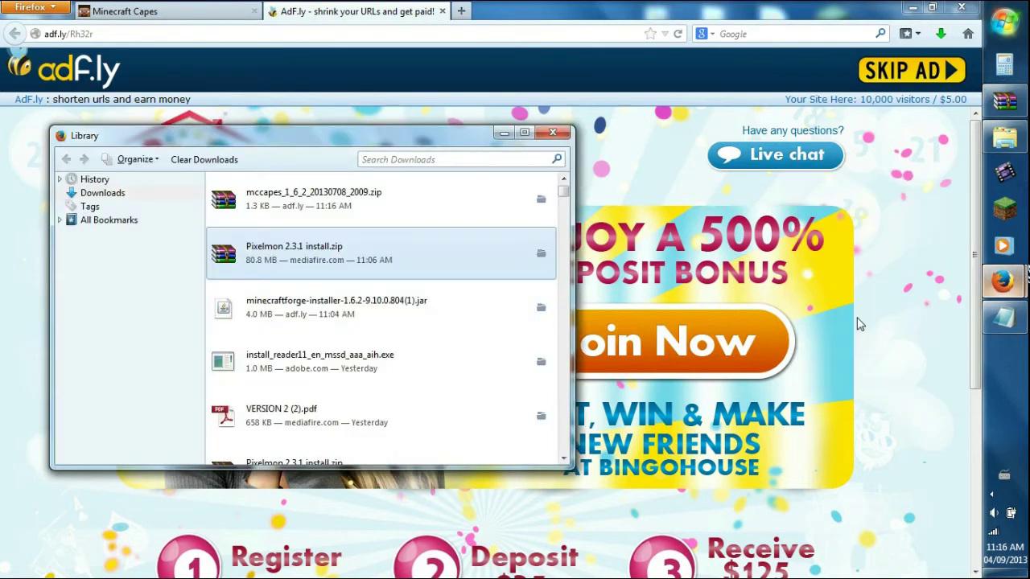
{"action": "left_click", "coordinate": [310, 195]}
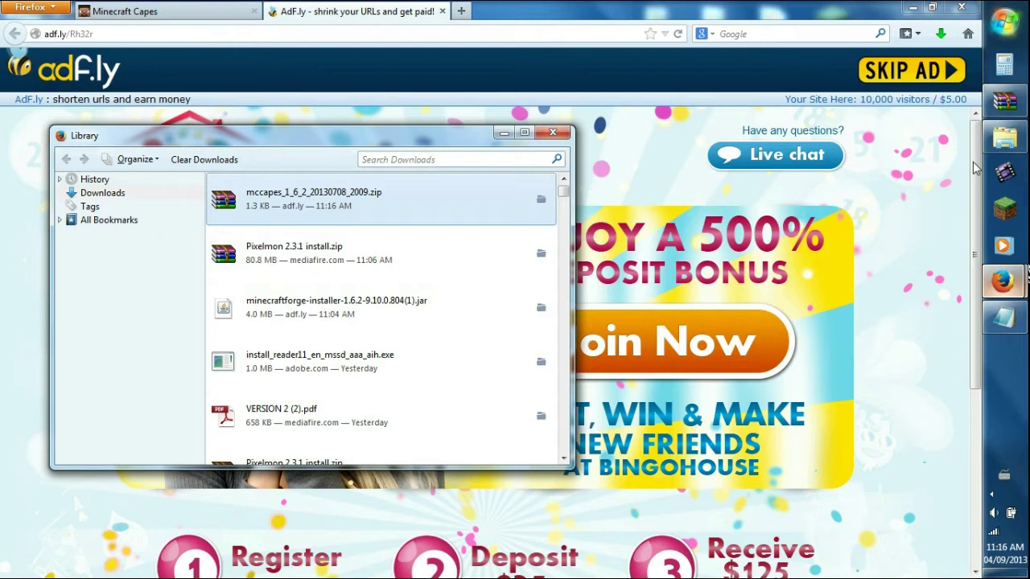
- Bring up the Screen Capture Output folder window and close it
{"action": "mouse_move", "coordinate": [1020, 142]}
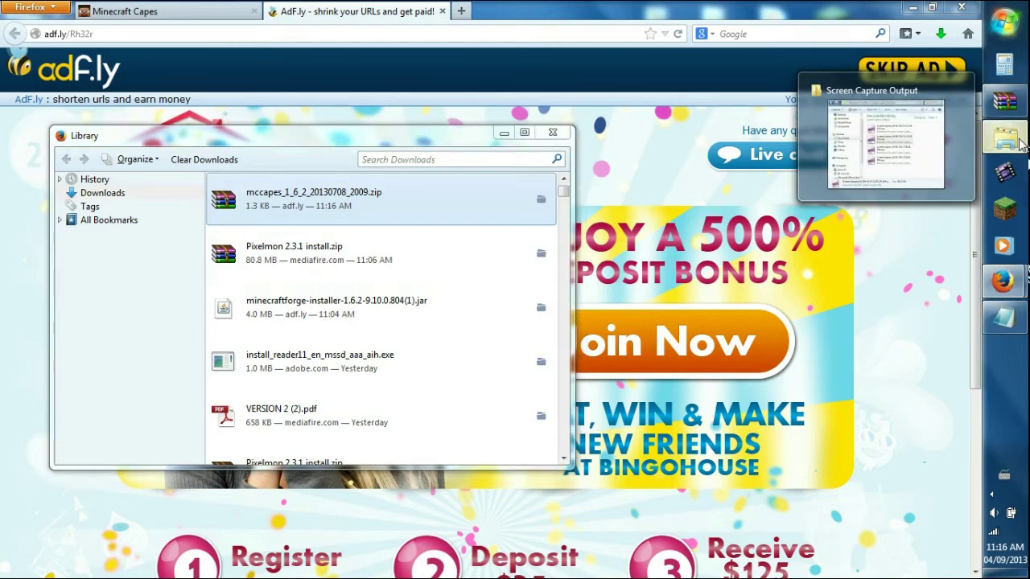
{"action": "left_click", "coordinate": [889, 113]}
{"action": "left_click", "coordinate": [885, 98]}
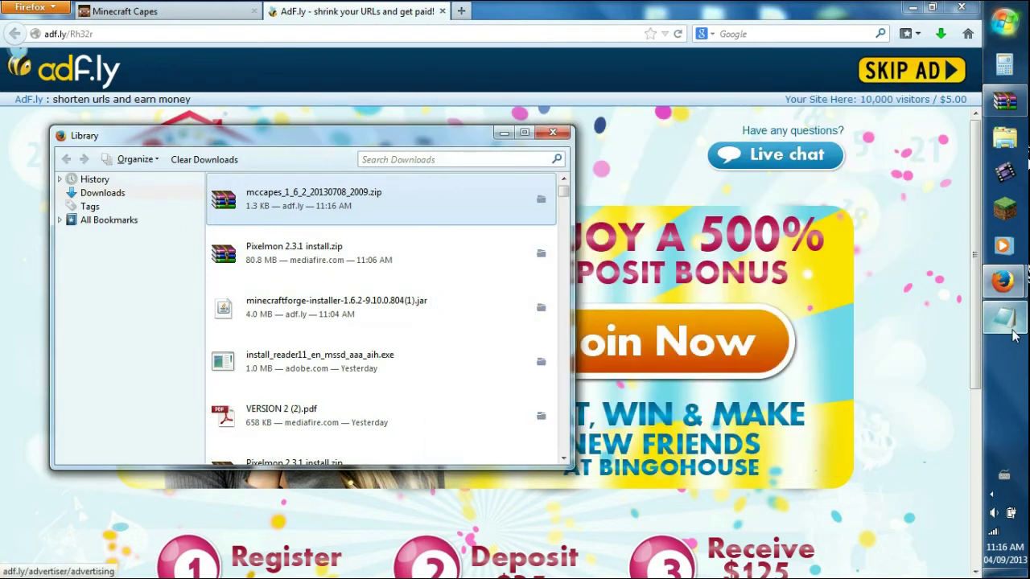
- Copy %appdata% from the notes and run it from the Start menu to open Roaming
{"action": "left_click", "coordinate": [1004, 316]}
{"action": "scroll", "coordinate": [95, 156], "scroll_direction": "up", "scroll_amount": 1}
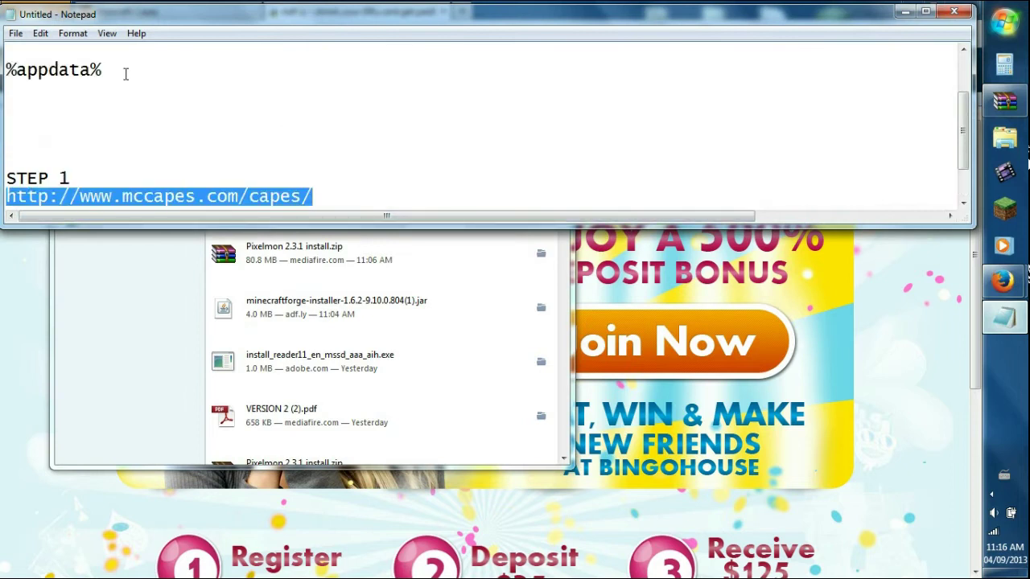
{"action": "left_click_drag", "start_coordinate": [126, 74], "coordinate": [2, 72]}
{"action": "key", "text": "ctrl+c"}
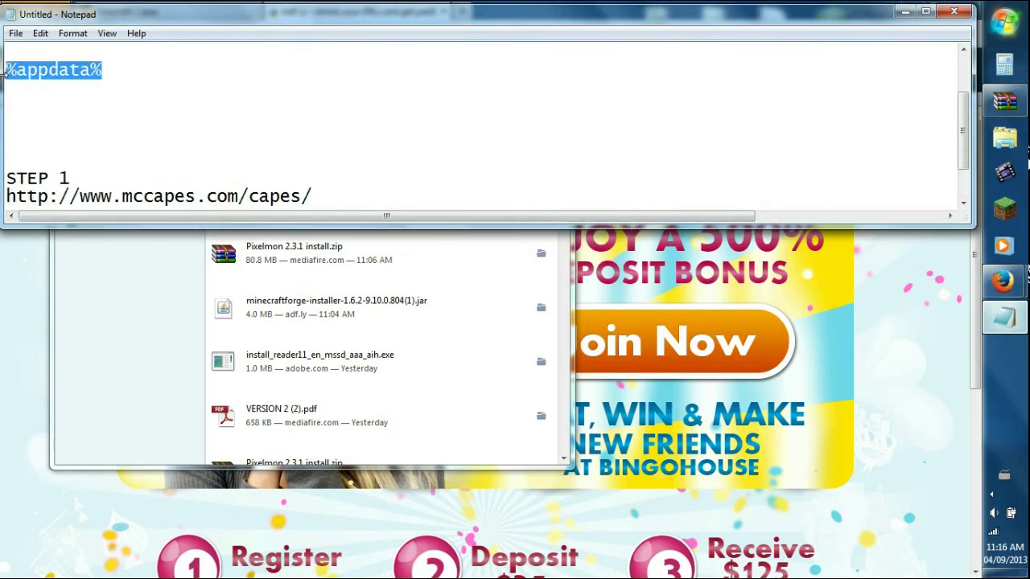
{"action": "left_click", "coordinate": [1005, 23]}
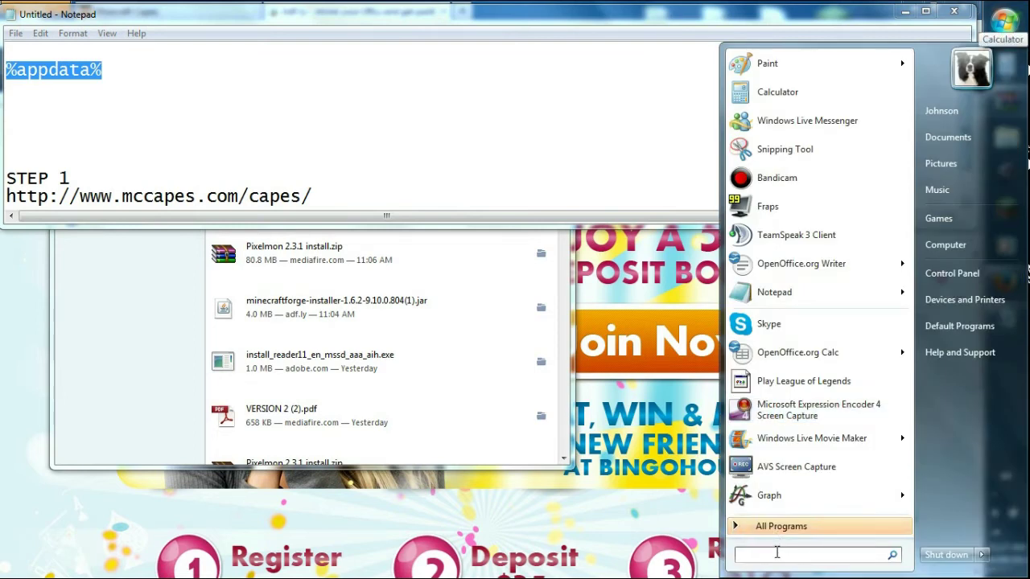
{"action": "key", "text": "ctrl+v"}
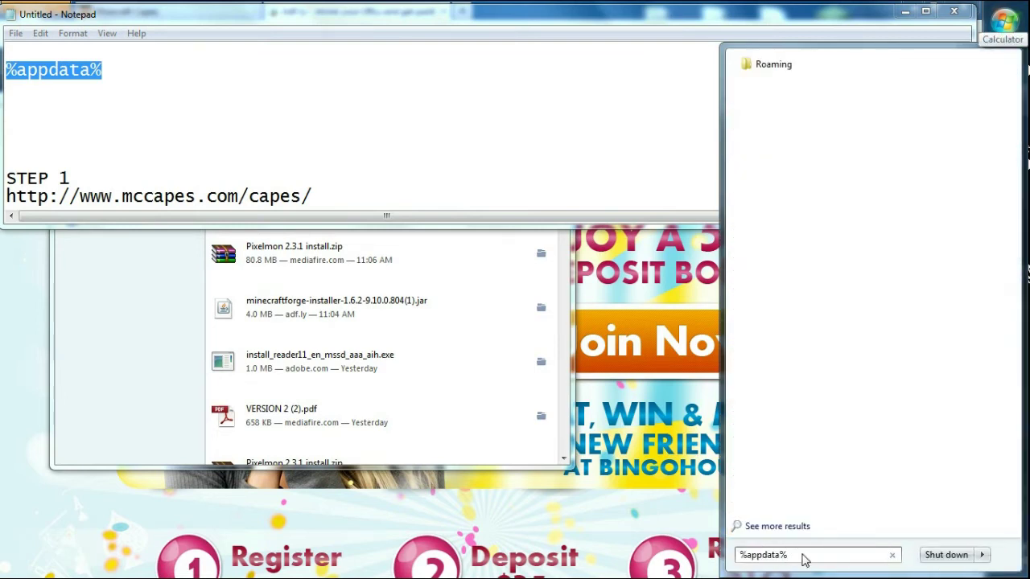
{"action": "key", "text": "Return"}
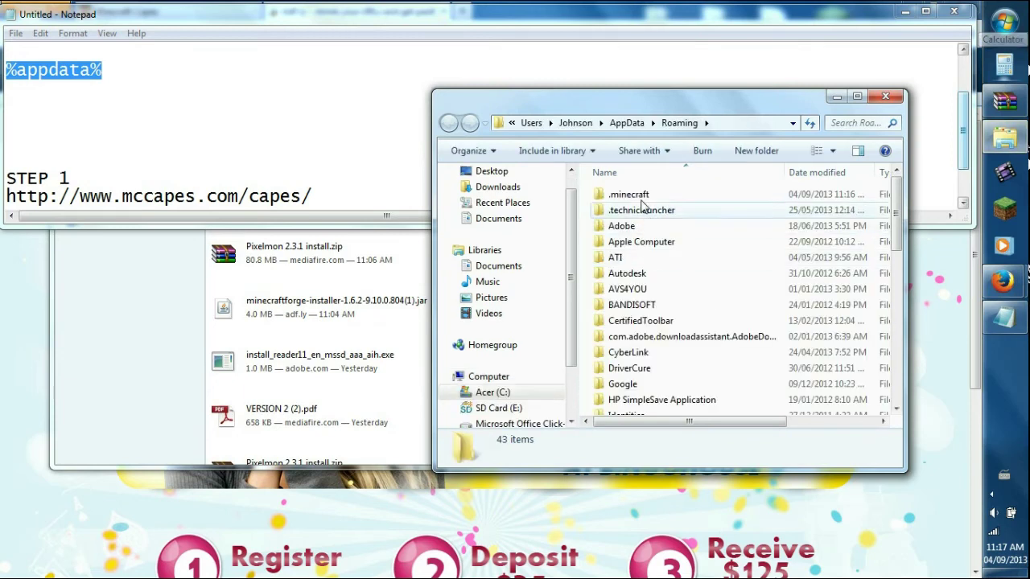
- Browse into .minecraft\versions\1.6.2-Forge9.10.0.804 to show its jar and json files
{"action": "double_click", "coordinate": [638, 197]}
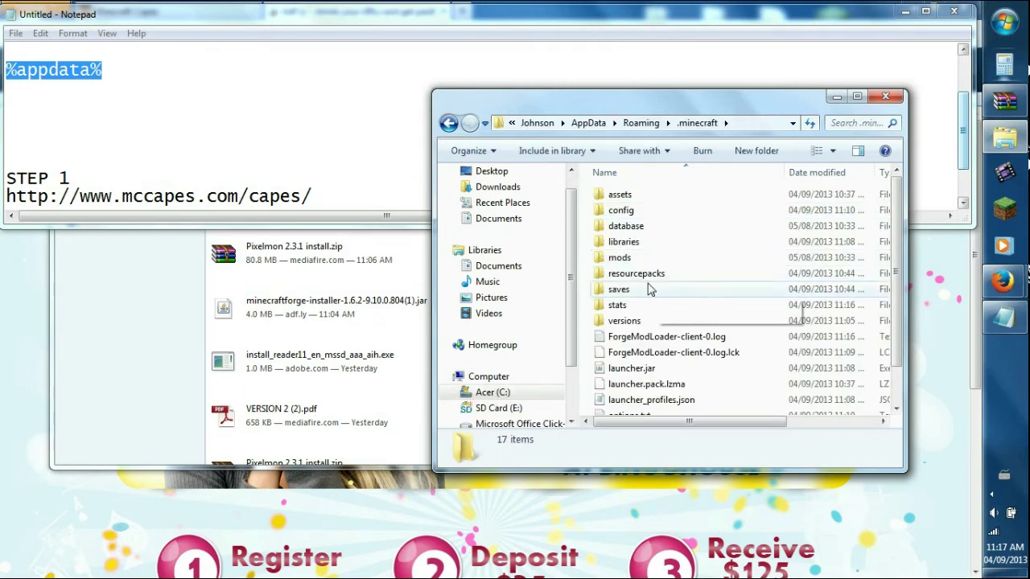
{"action": "double_click", "coordinate": [619, 321]}
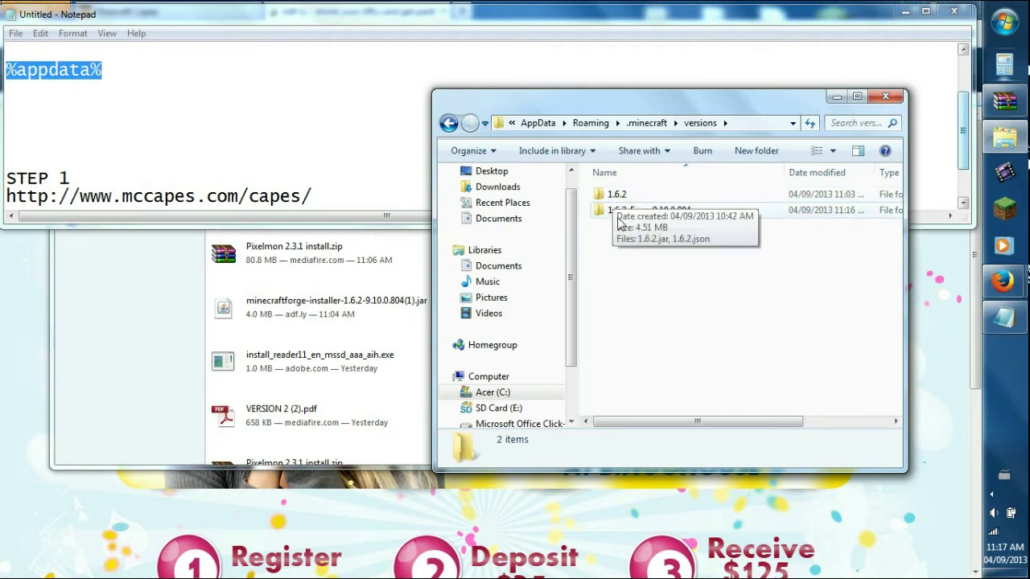
{"action": "double_click", "coordinate": [615, 198]}
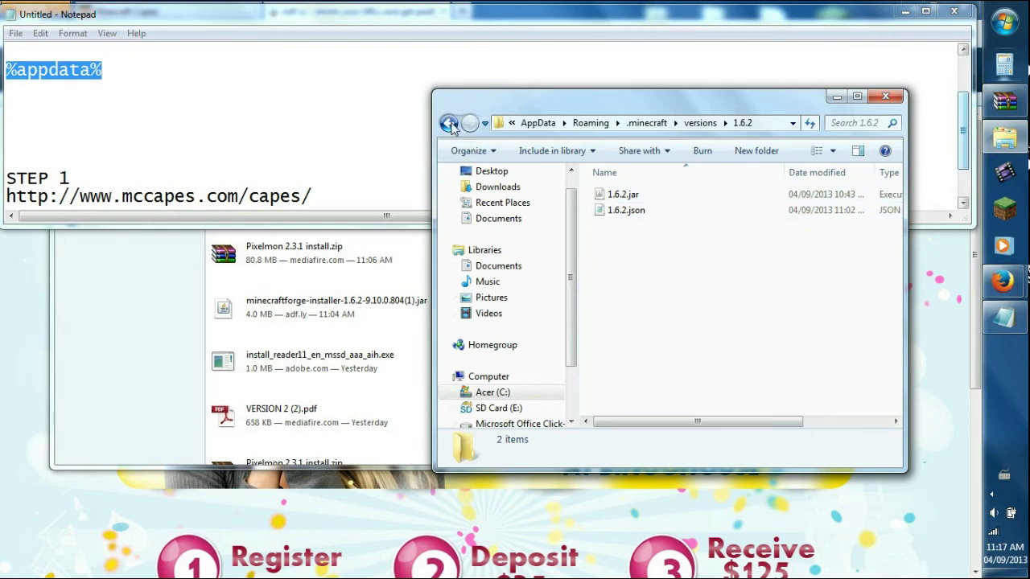
{"action": "left_click", "coordinate": [449, 124]}
{"action": "double_click", "coordinate": [619, 217]}
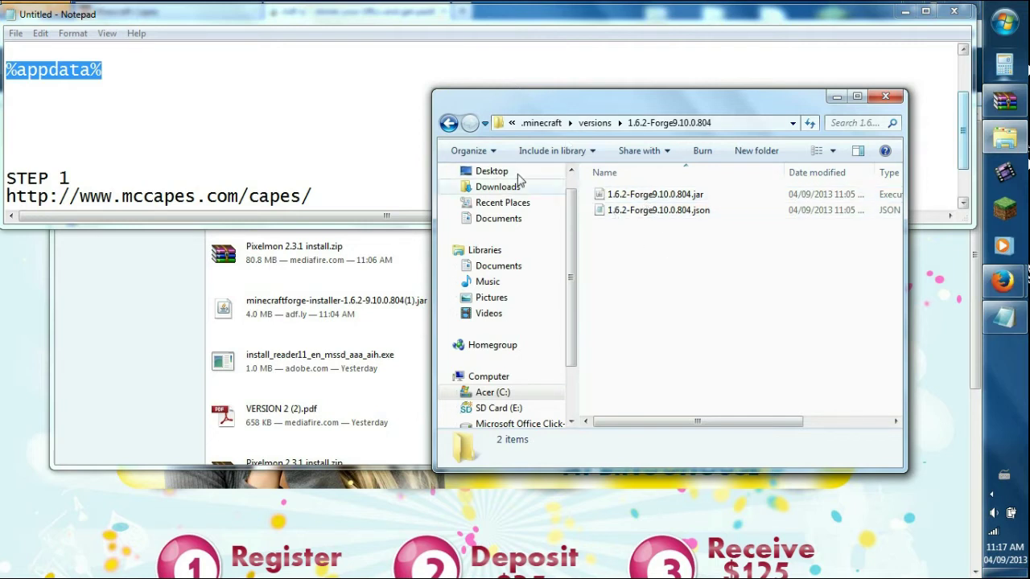
- Open 1.6.2-Forge9.10.0.804.jar with WinRAR archiver, dismissing the licence reminder
{"action": "right_click", "coordinate": [637, 198]}
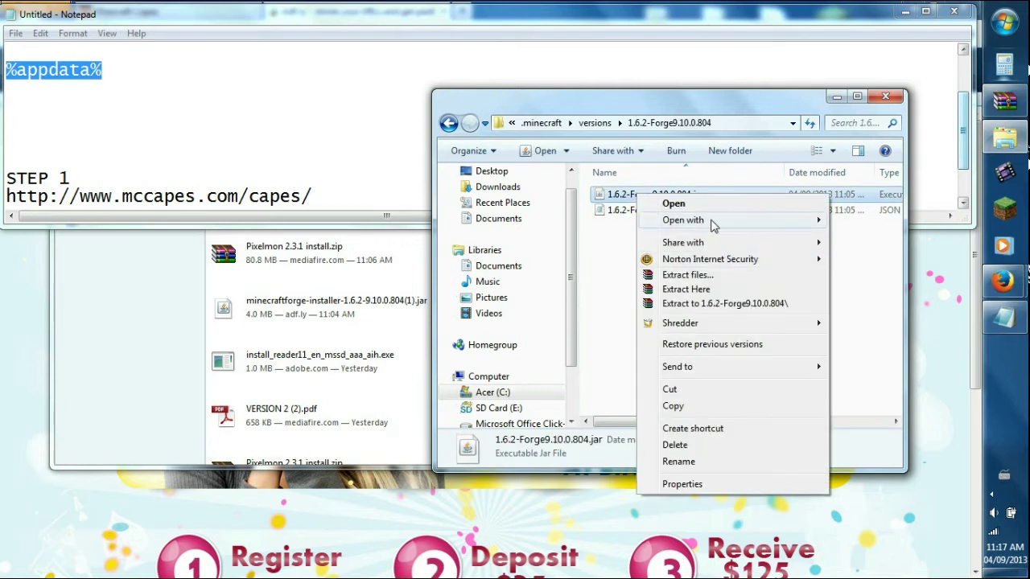
{"action": "mouse_move", "coordinate": [713, 223]}
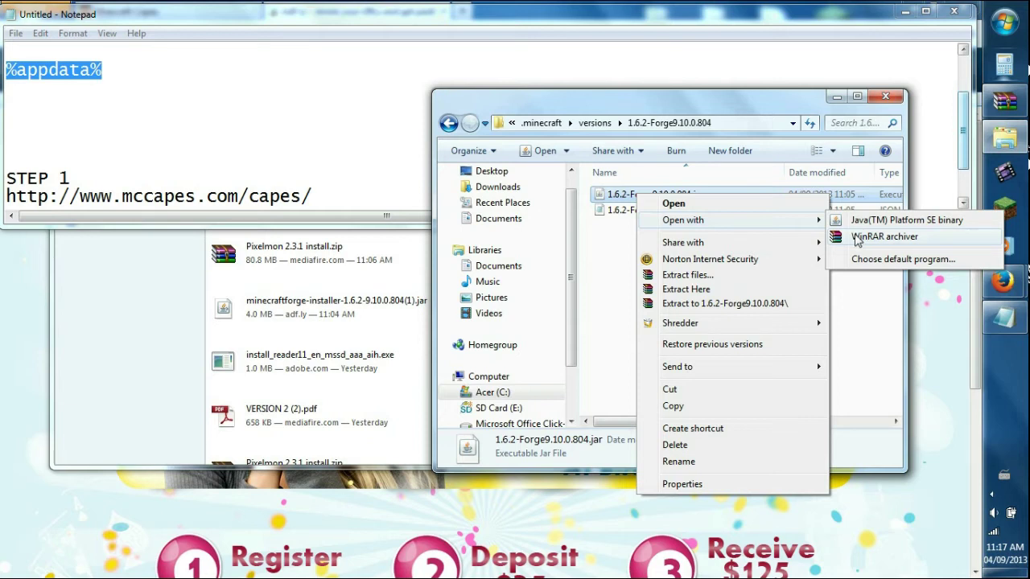
{"action": "left_click", "coordinate": [860, 241]}
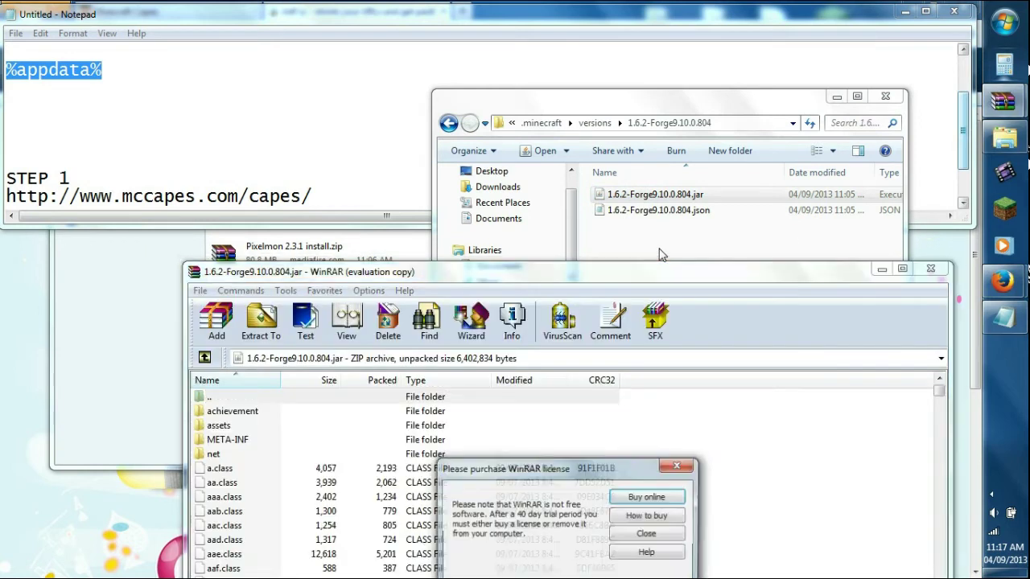
{"action": "left_click", "coordinate": [647, 534]}
{"action": "left_click_drag", "start_coordinate": [599, 271], "coordinate": [634, 187]}
- Delete the META-INF folder from the jar, leaving 6,022,585 bytes unpacked
{"action": "left_click", "coordinate": [297, 360]}
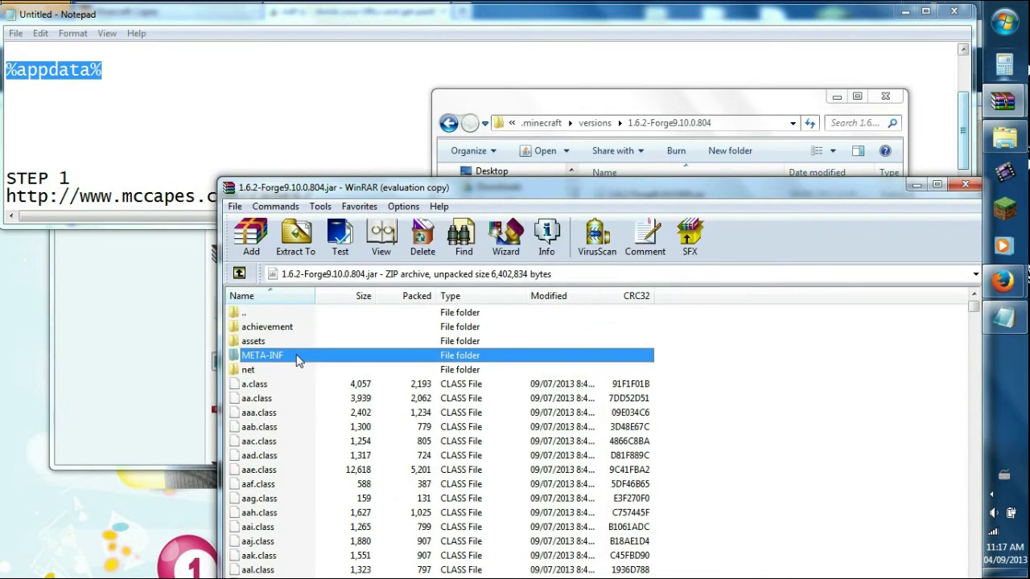
{"action": "key", "text": "Delete"}
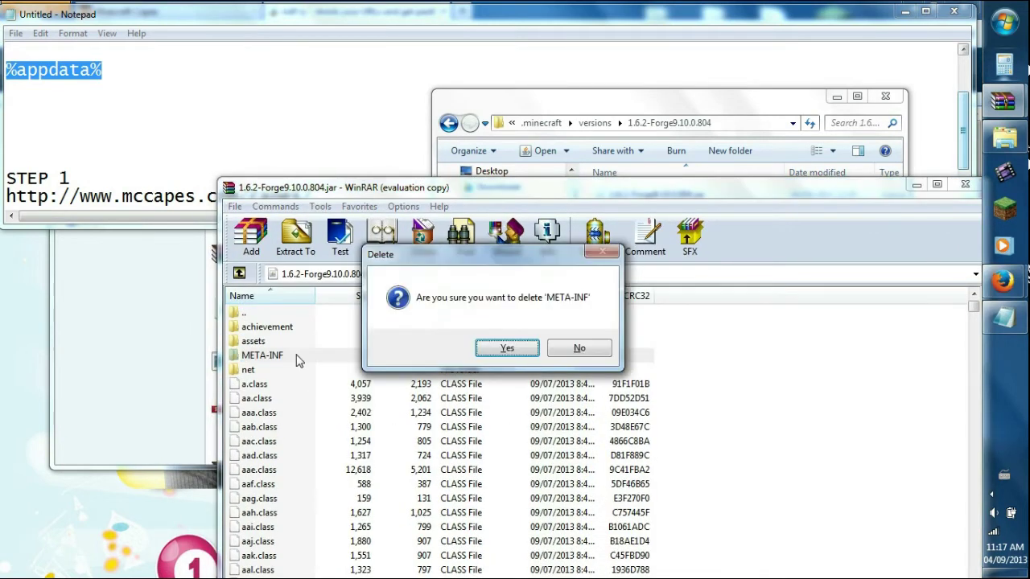
{"action": "left_click", "coordinate": [493, 349]}
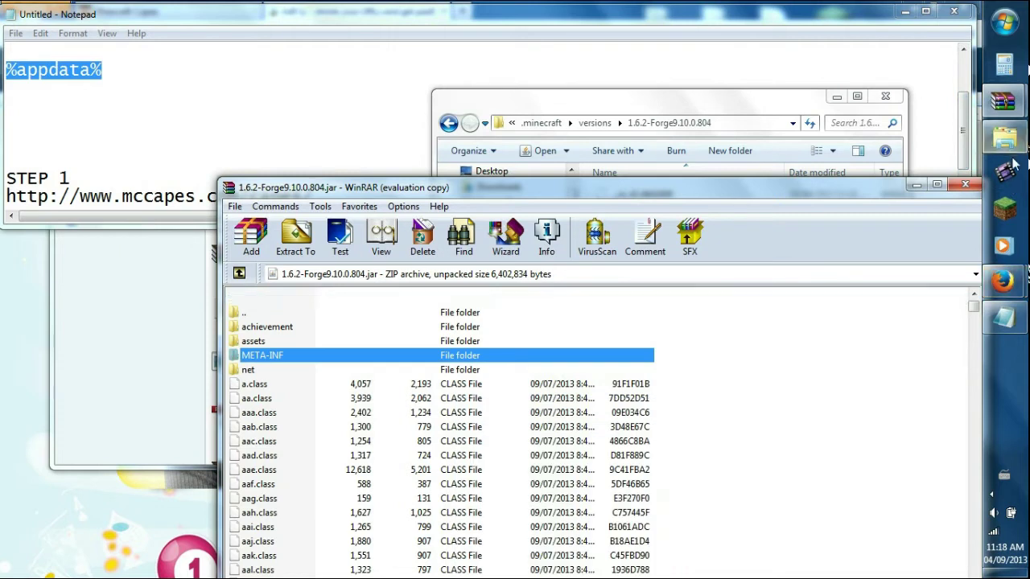
- Close the Pixelmon archive and open the downloaded mccapes zip in WinRAR
{"action": "mouse_move", "coordinate": [1005, 101]}
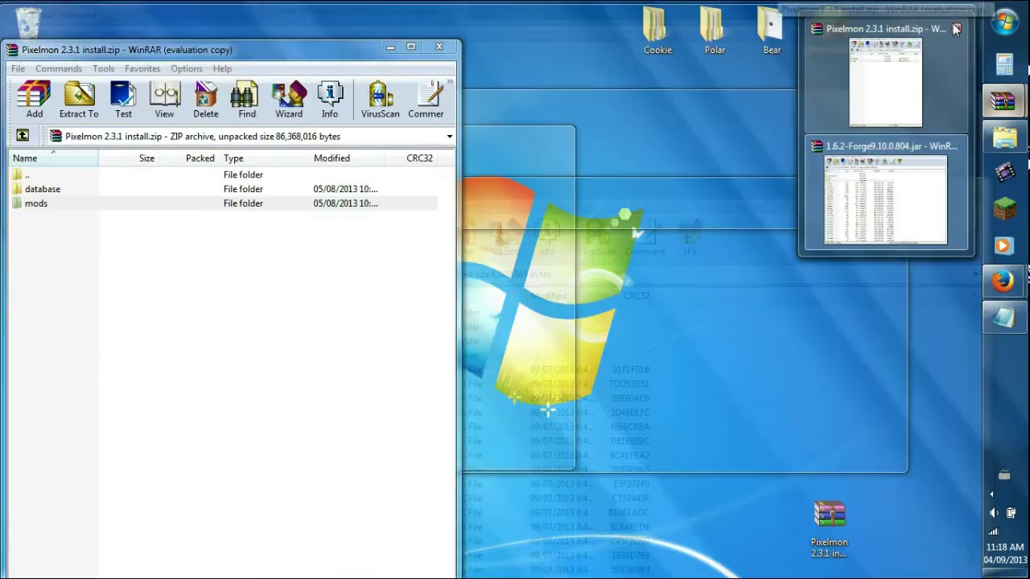
{"action": "left_click", "coordinate": [956, 30]}
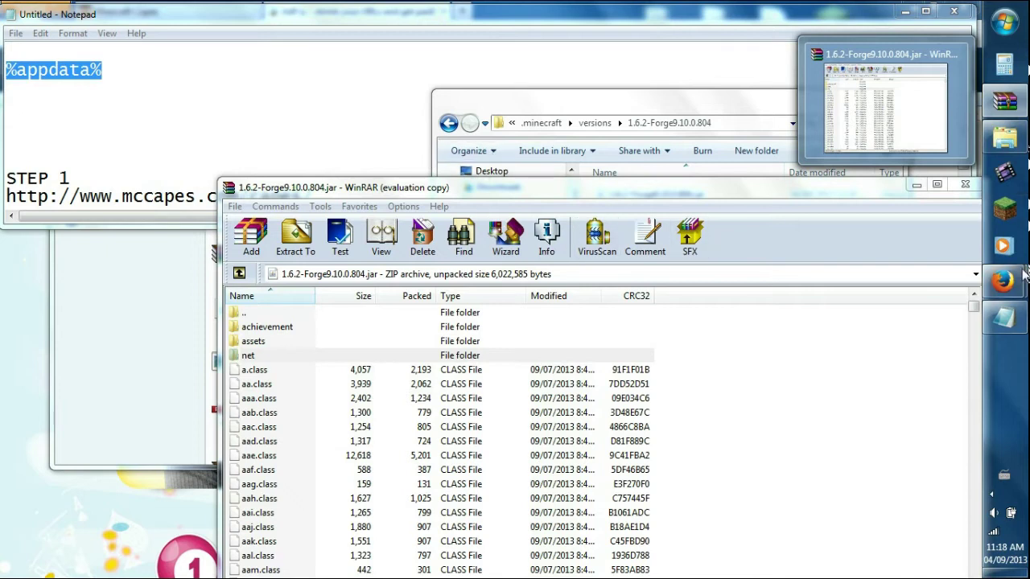
{"action": "mouse_move", "coordinate": [1004, 281]}
{"action": "left_click", "coordinate": [901, 319]}
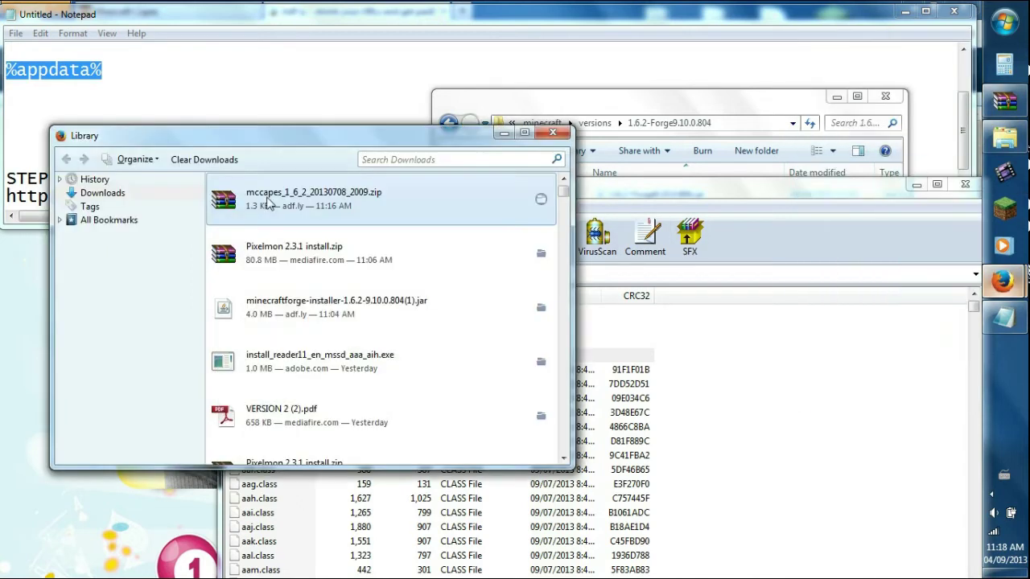
{"action": "double_click", "coordinate": [271, 202]}
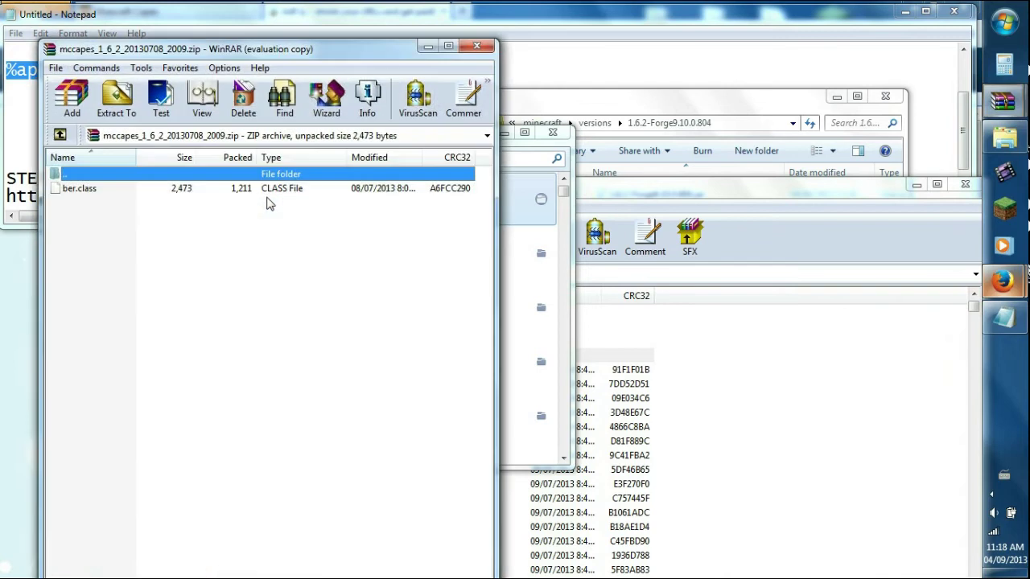
{"action": "left_click", "coordinate": [350, 337]}
- Drag ber.class from the mccapes zip into the Forge jar and confirm adding it
{"action": "left_click_drag", "start_coordinate": [119, 192], "coordinate": [789, 529]}
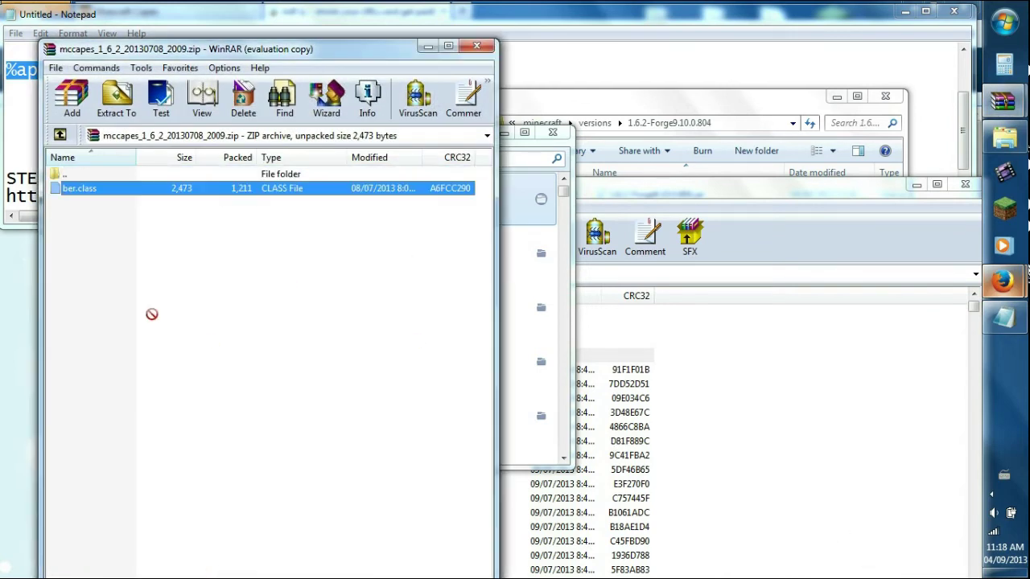
{"action": "left_click_drag", "start_coordinate": [576, 193], "coordinate": [870, 50]}
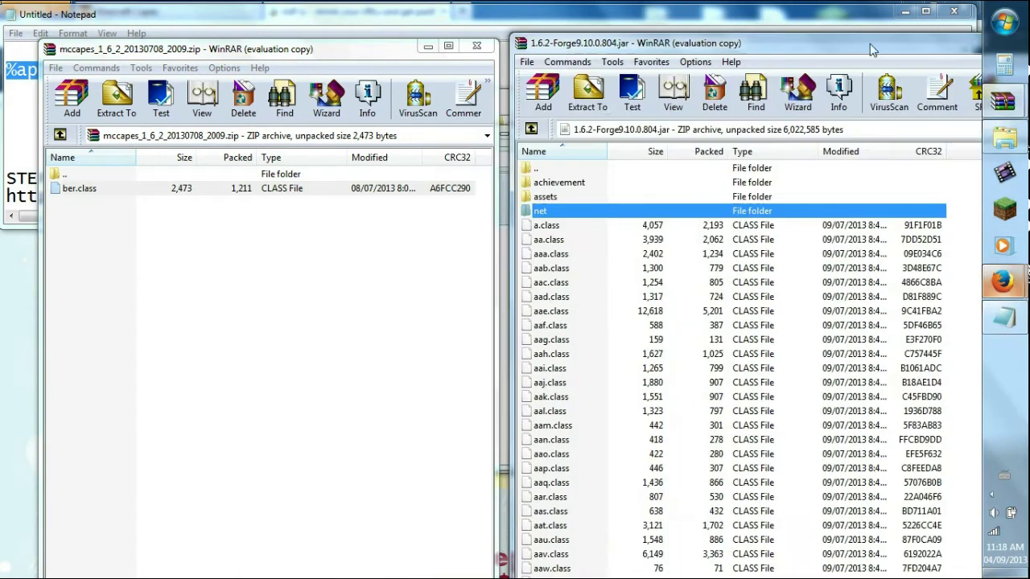
{"action": "left_click_drag", "start_coordinate": [97, 190], "coordinate": [116, 234]}
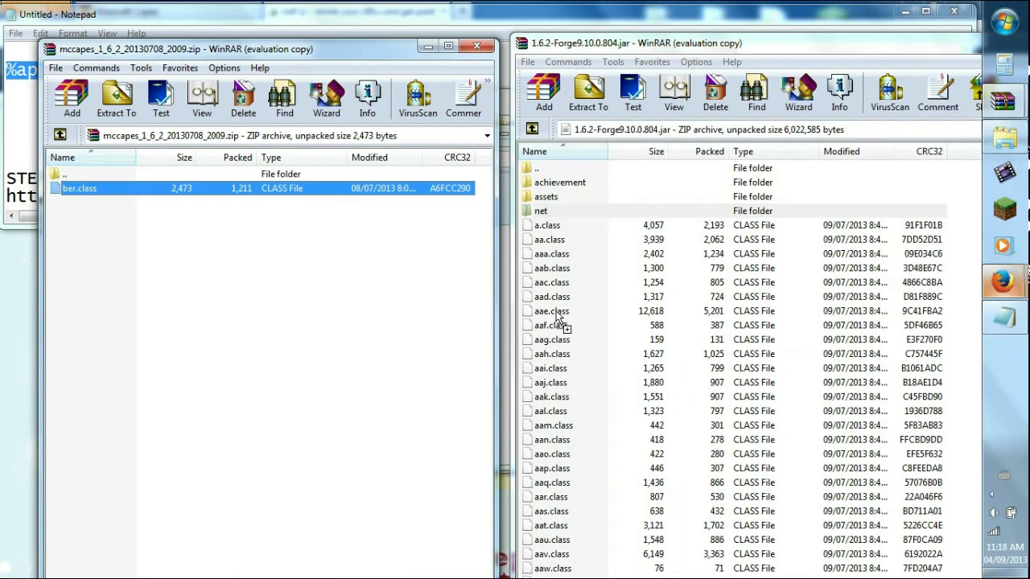
{"action": "left_click_drag", "start_coordinate": [589, 325], "coordinate": [541, 204]}
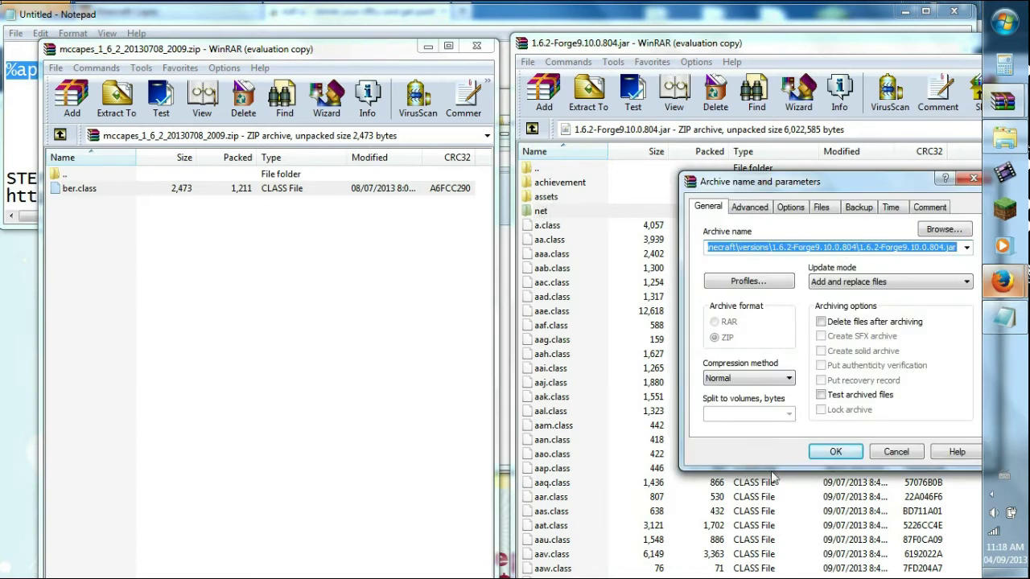
{"action": "left_click", "coordinate": [814, 453]}
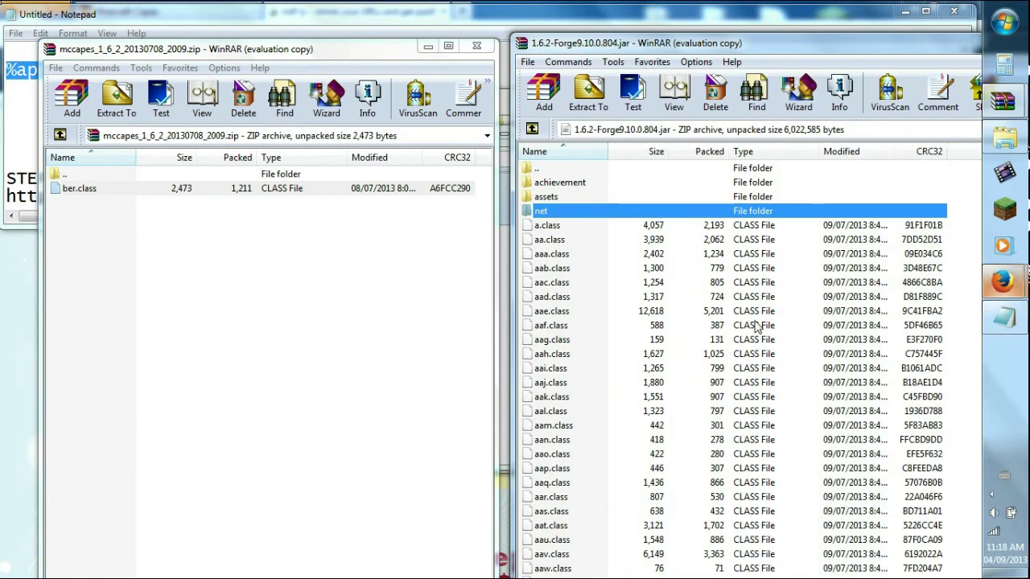
{"action": "left_click", "coordinate": [1006, 211]}
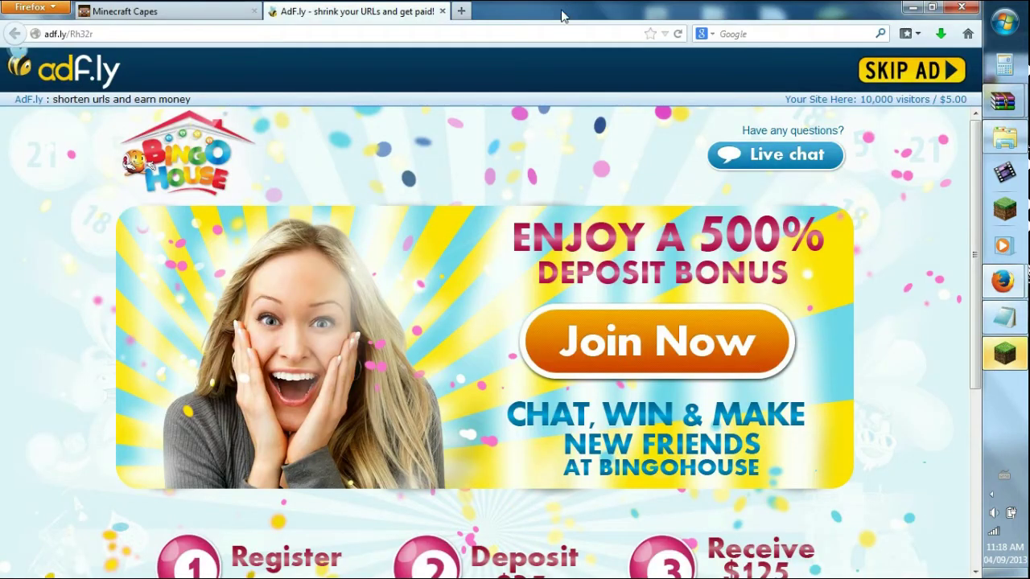
- Replace the adf.ly page with YouTube and sign out of the YouTube account
{"action": "left_click", "coordinate": [424, 33]}
{"action": "key", "text": "ctrl+a"}
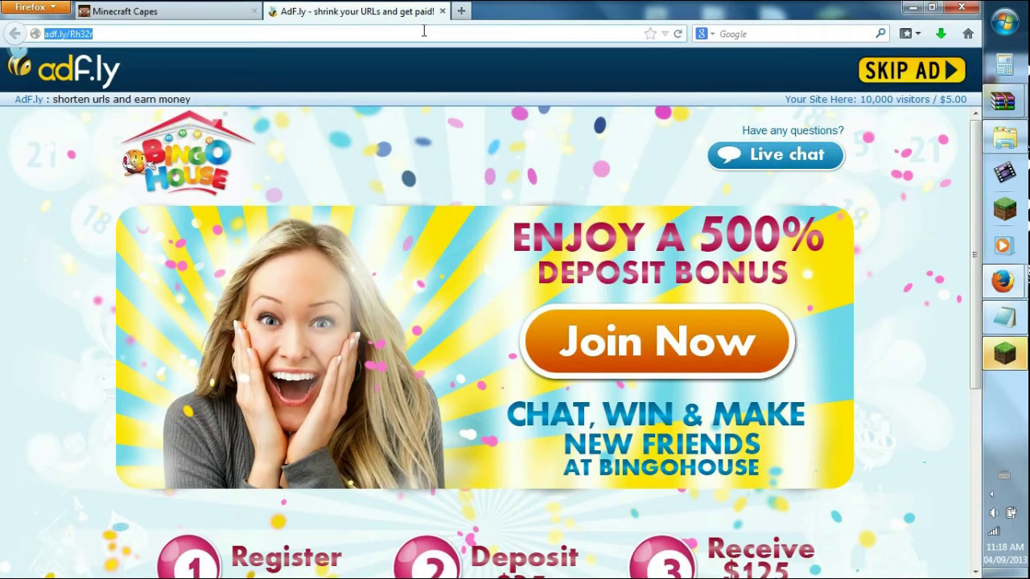
{"action": "type", "text": "youtube.com"}
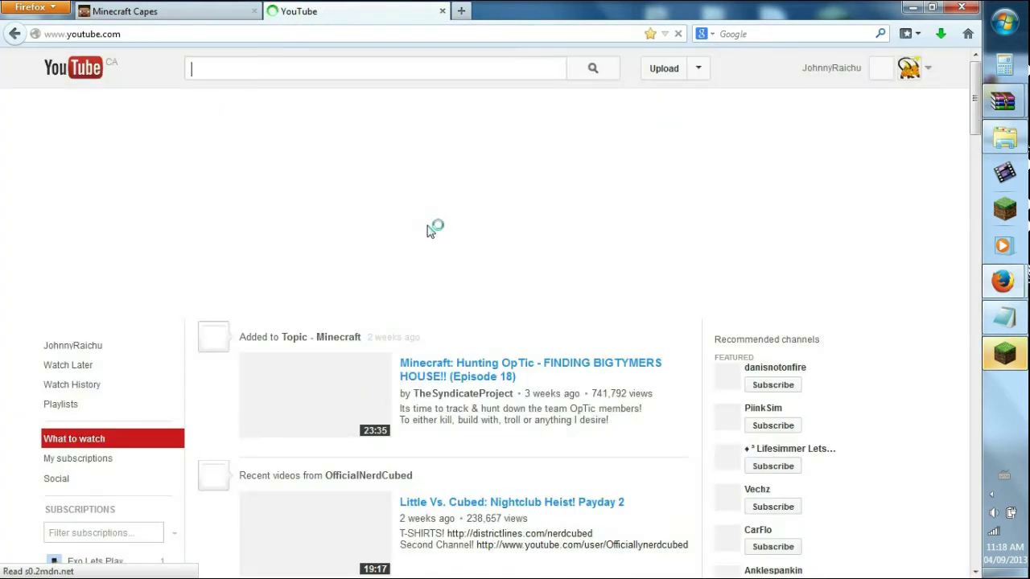
{"action": "left_click", "coordinate": [907, 74]}
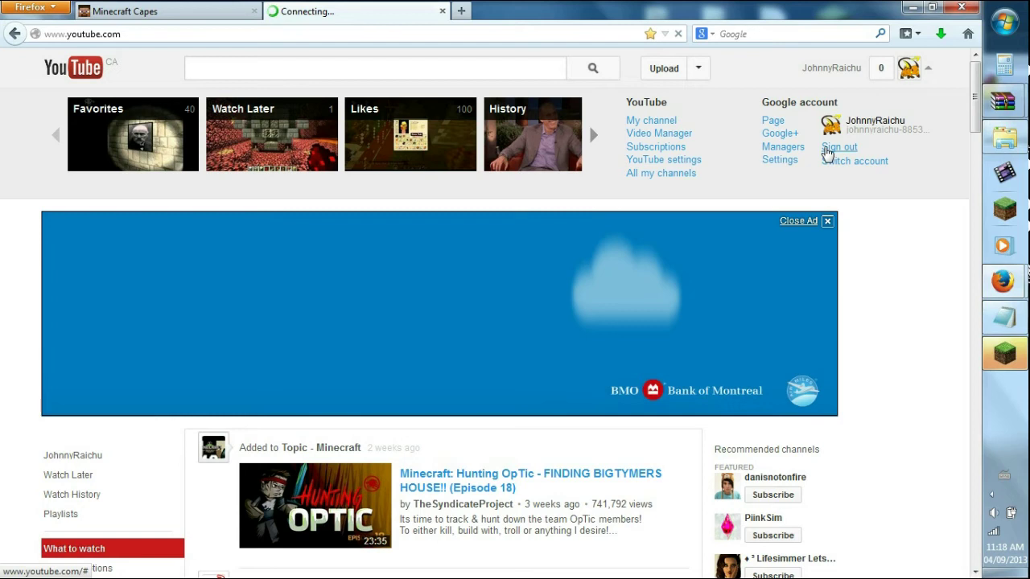
{"action": "left_click", "coordinate": [829, 149]}
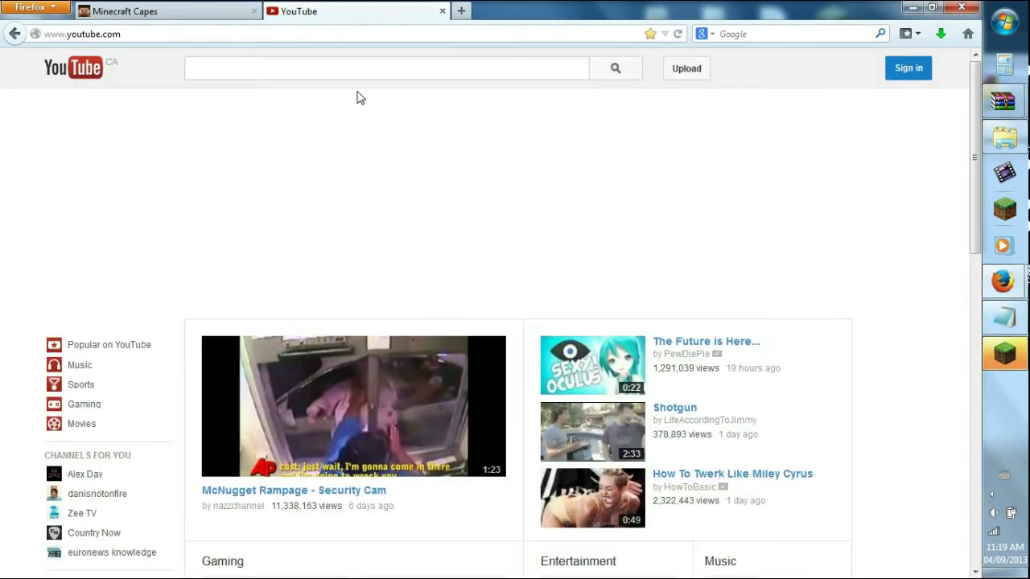
- Reselect the Forge profile (1.6.2-Forge9.10.0.804) and tick its JVM Arguments checkbox in Edit Profile
{"action": "left_click", "coordinate": [1004, 354]}
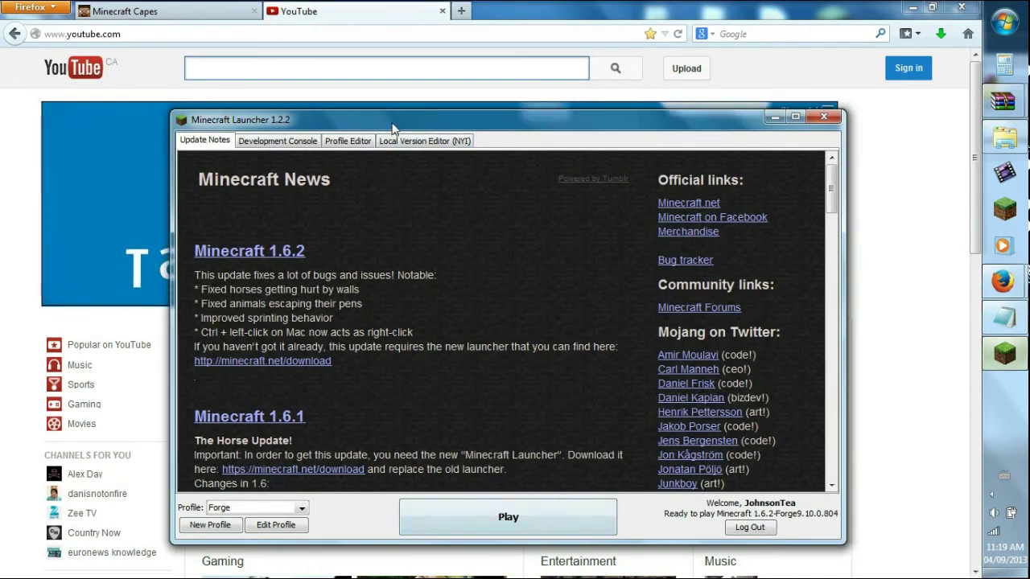
{"action": "left_click_drag", "start_coordinate": [391, 122], "coordinate": [401, 98]}
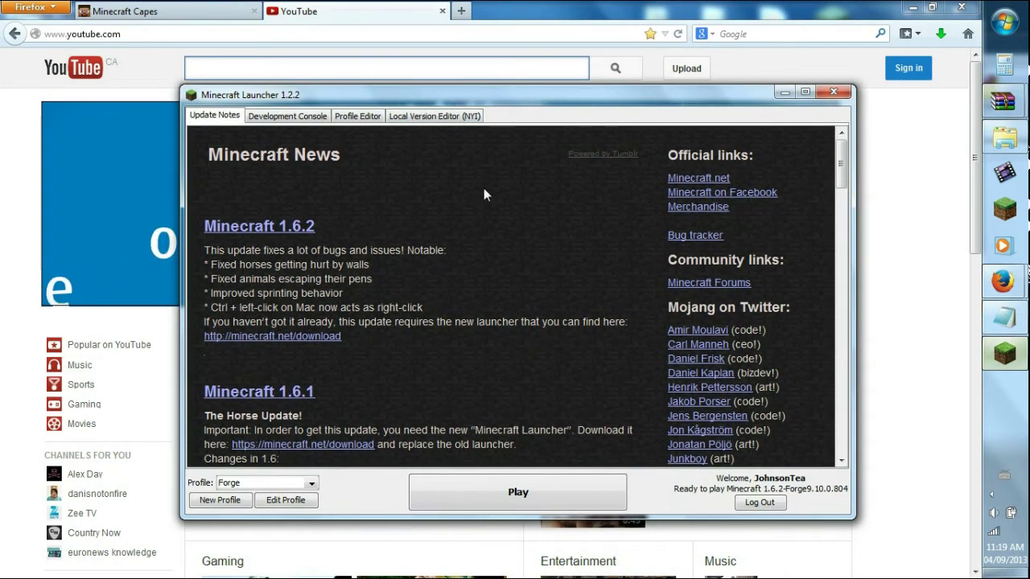
{"action": "left_click", "coordinate": [284, 486]}
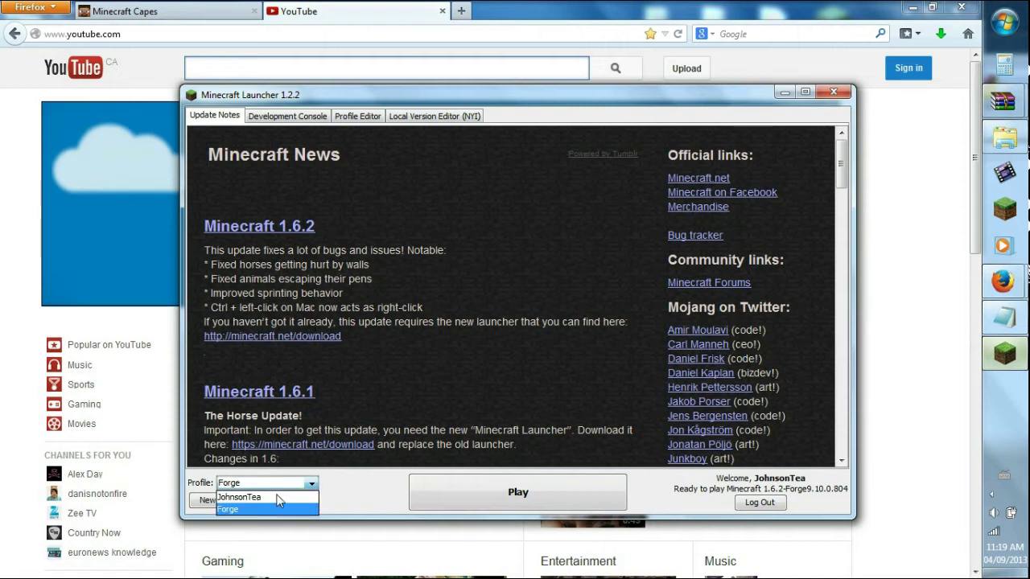
{"action": "left_click", "coordinate": [274, 498]}
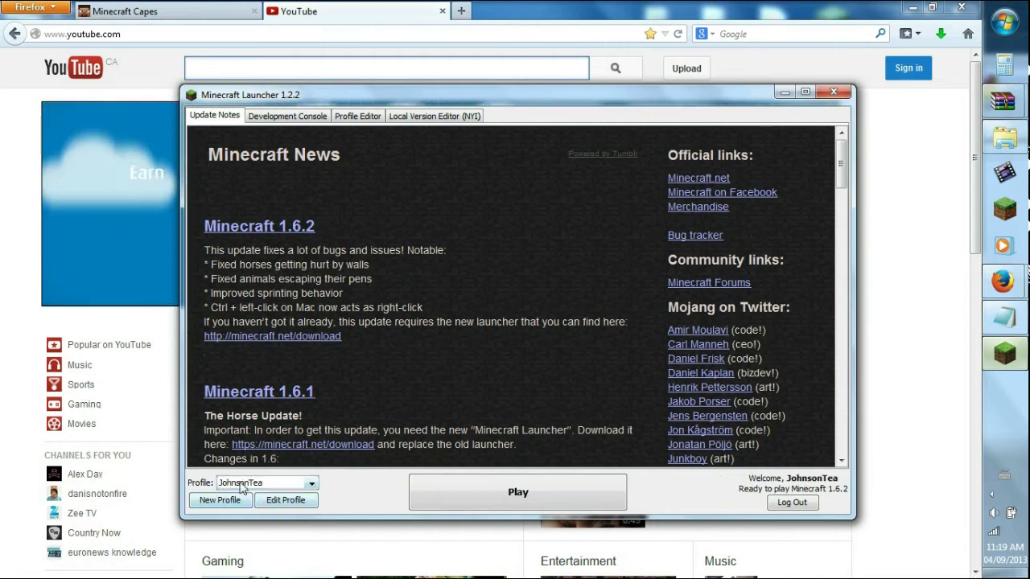
{"action": "left_click", "coordinate": [250, 483]}
{"action": "left_click", "coordinate": [246, 512]}
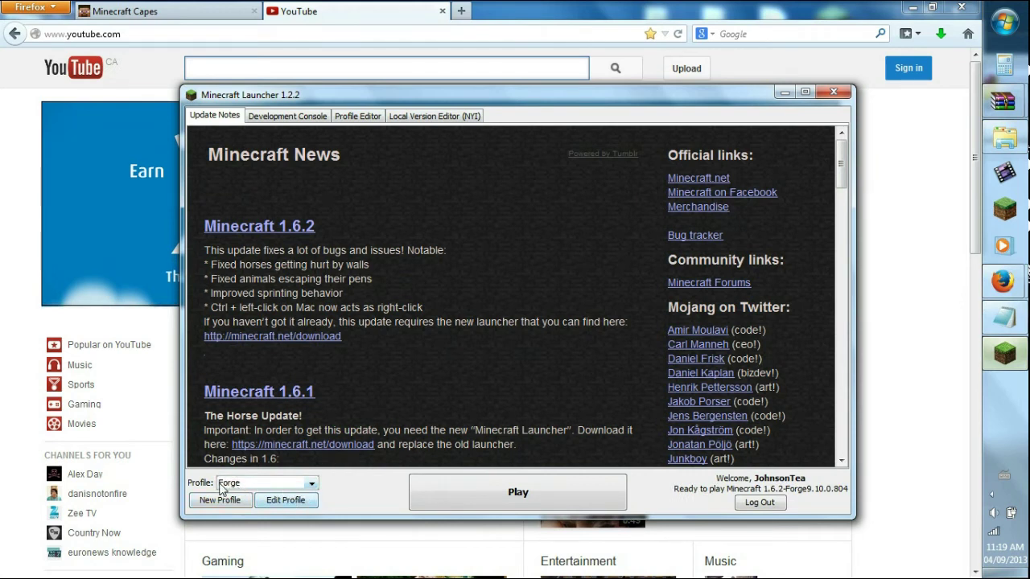
{"action": "left_click", "coordinate": [283, 502]}
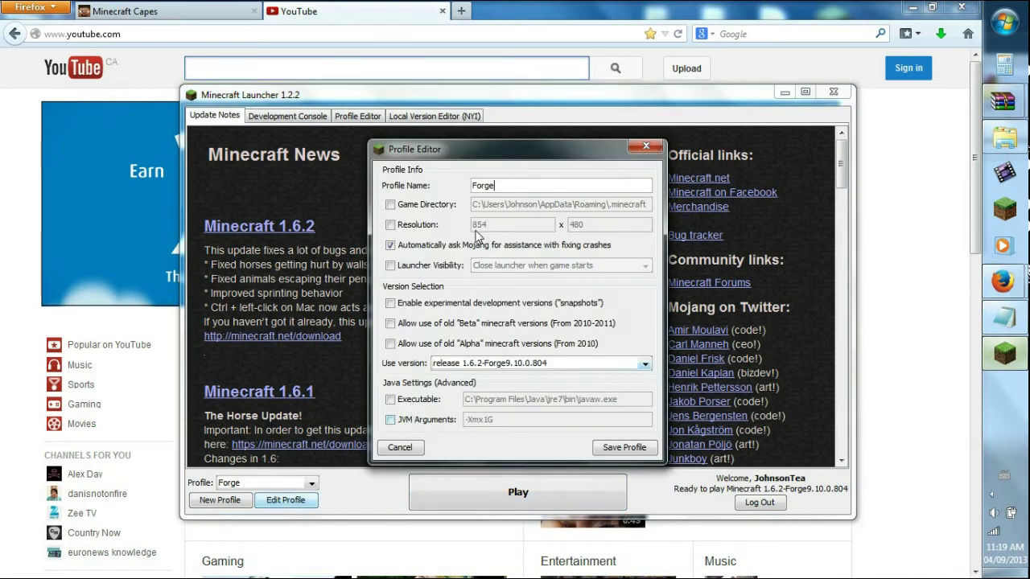
{"action": "left_click", "coordinate": [390, 420]}
- Search YouTube for the tutorial creator's channel name and scan the results
{"action": "left_click", "coordinate": [492, 8]}
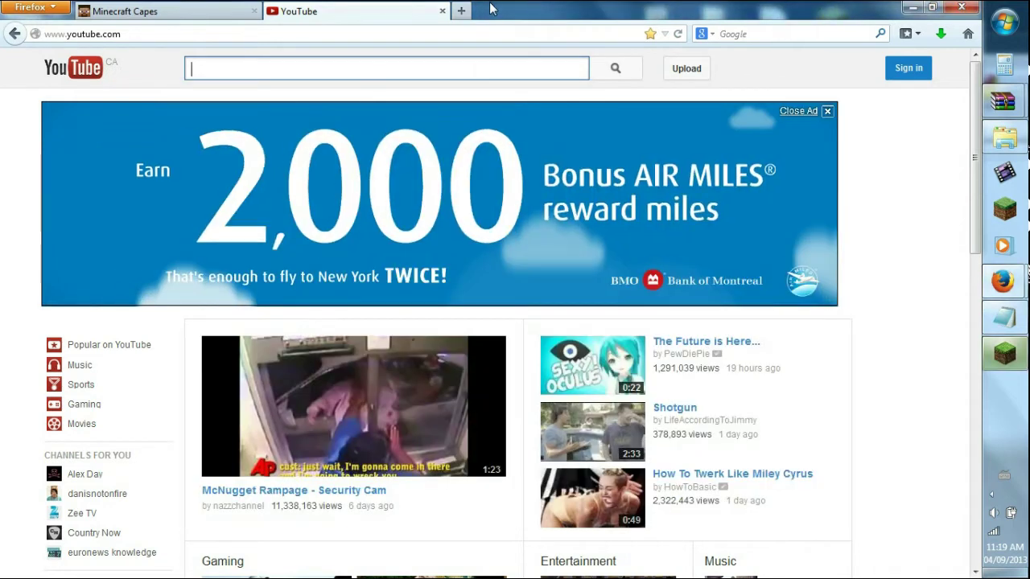
{"action": "type", "text": "J"}
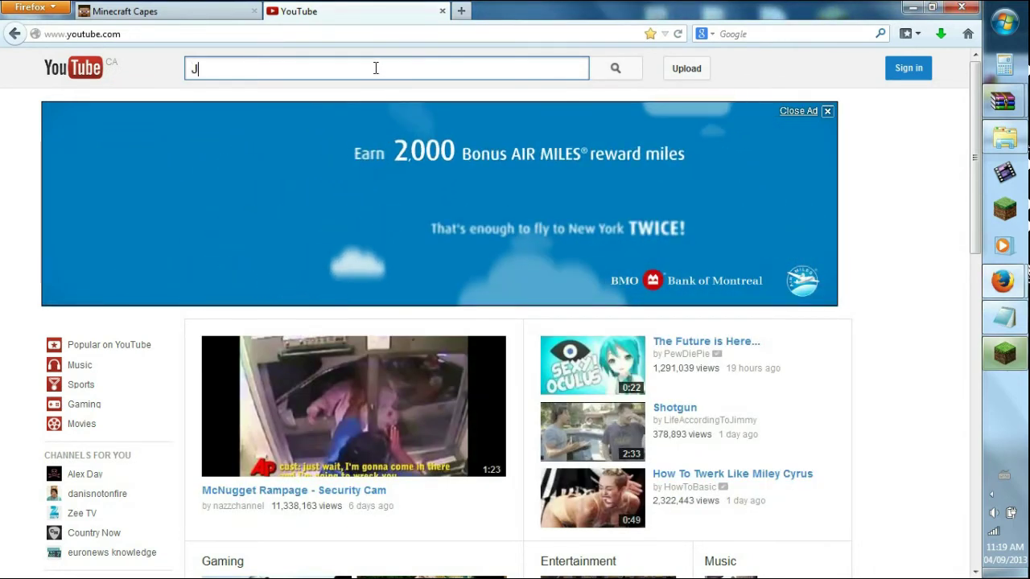
{"action": "type", "text": "ohnson T"}
{"action": "key", "text": "BackSpace"}
{"action": "key", "text": "BackSpace"}
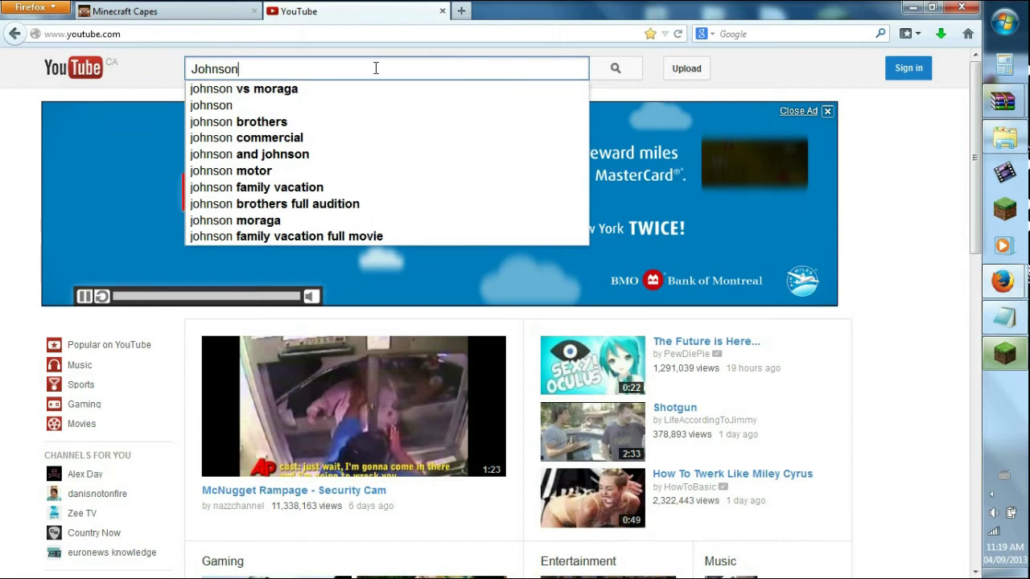
{"action": "type", "text": "Tea"}
{"action": "key", "text": "Return"}
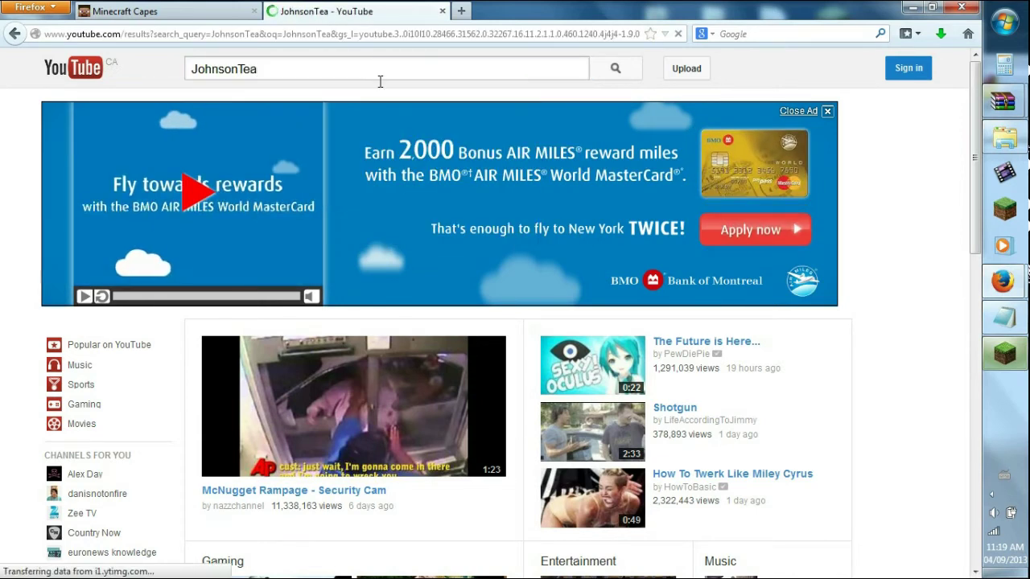
{"action": "scroll", "coordinate": [380, 160], "scroll_direction": "down", "scroll_amount": 1}
{"action": "scroll", "coordinate": [380, 177], "scroll_direction": "down", "scroll_amount": 15}
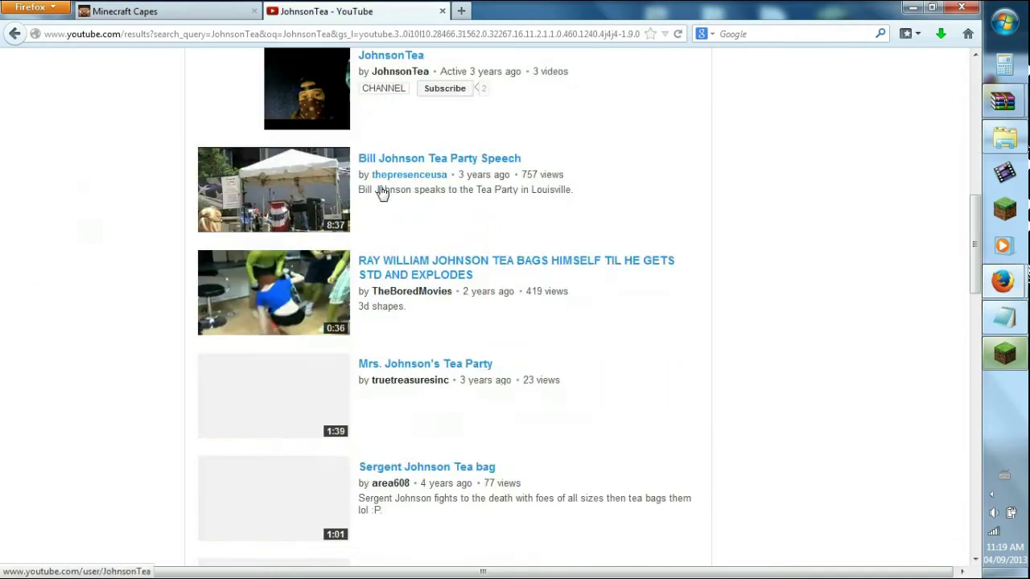
{"action": "scroll", "coordinate": [380, 201], "scroll_direction": "down", "scroll_amount": 10}
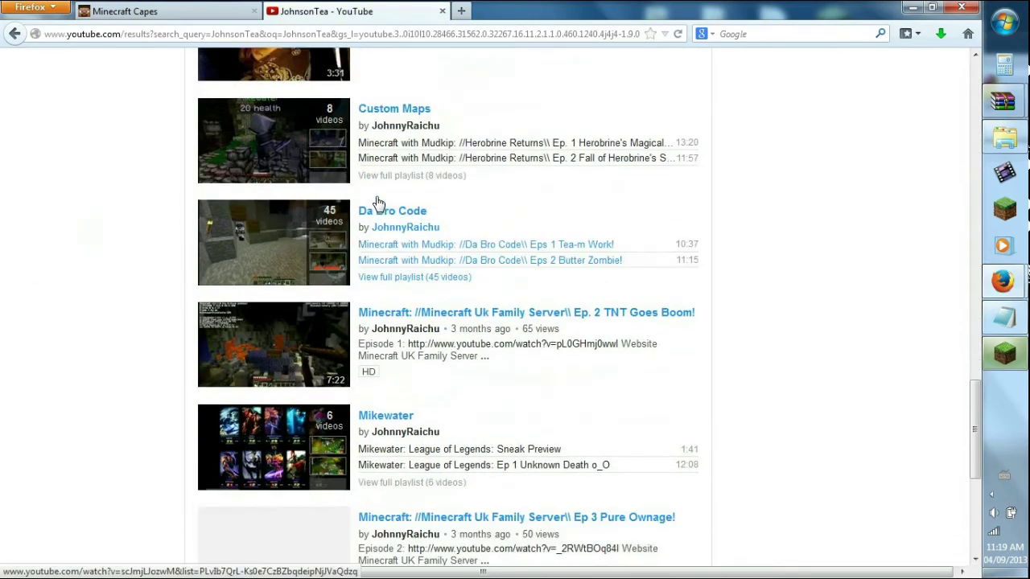
{"action": "scroll", "coordinate": [338, 181], "scroll_direction": "up", "scroll_amount": 1}
{"action": "scroll", "coordinate": [386, 256], "scroll_direction": "down", "scroll_amount": 1}
{"action": "scroll", "coordinate": [378, 256], "scroll_direction": "up", "scroll_amount": 1}
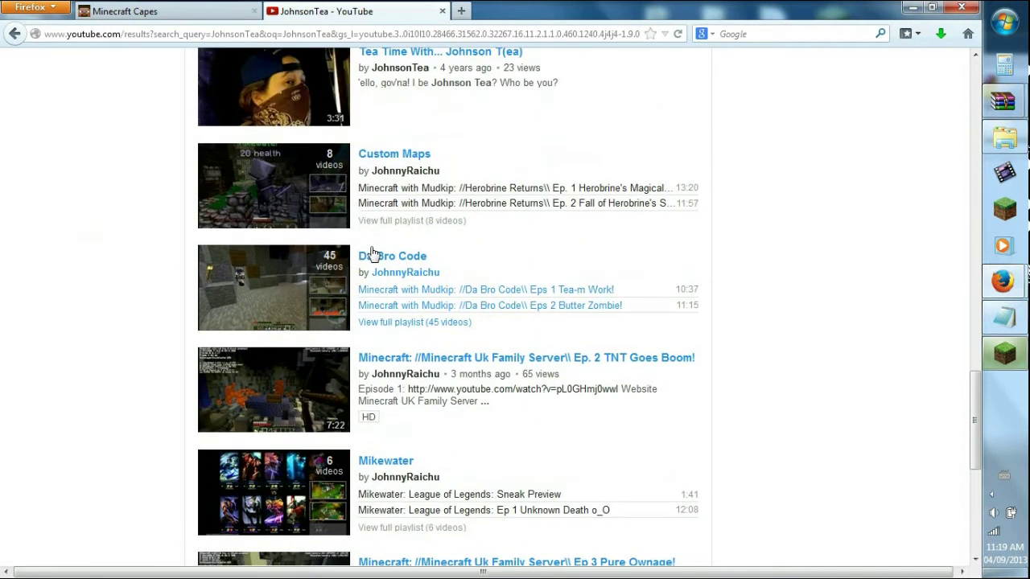
- Open the channel's Videos list, load more, and play 'Minecraft: // Mod Installation 1.6.2 \\ Mc Capes'
{"action": "left_click", "coordinate": [385, 174]}
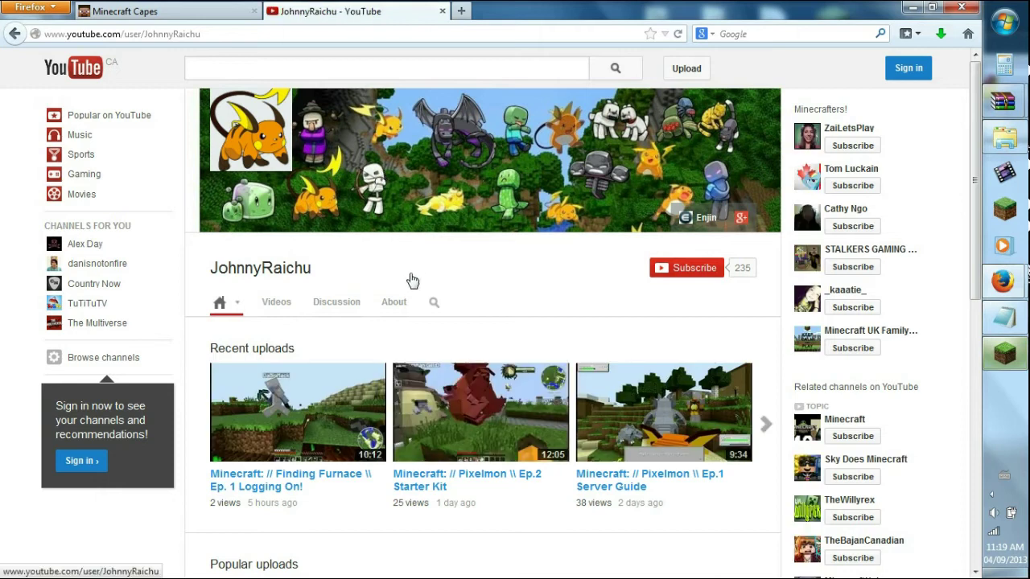
{"action": "left_click", "coordinate": [291, 307]}
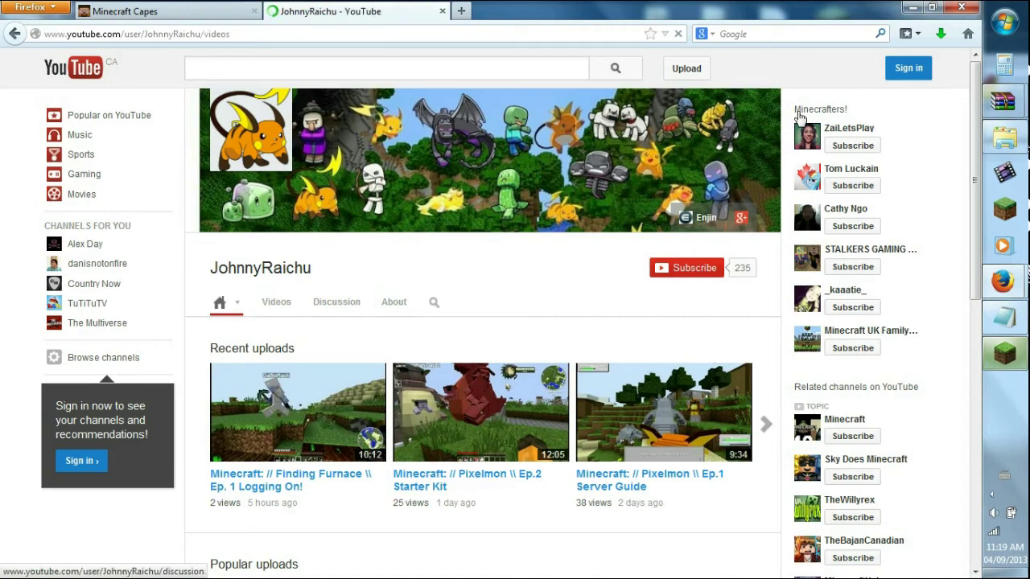
{"action": "left_click_drag", "start_coordinate": [976, 81], "coordinate": [954, 381]}
{"action": "scroll", "coordinate": [668, 375], "scroll_direction": "down", "scroll_amount": 5}
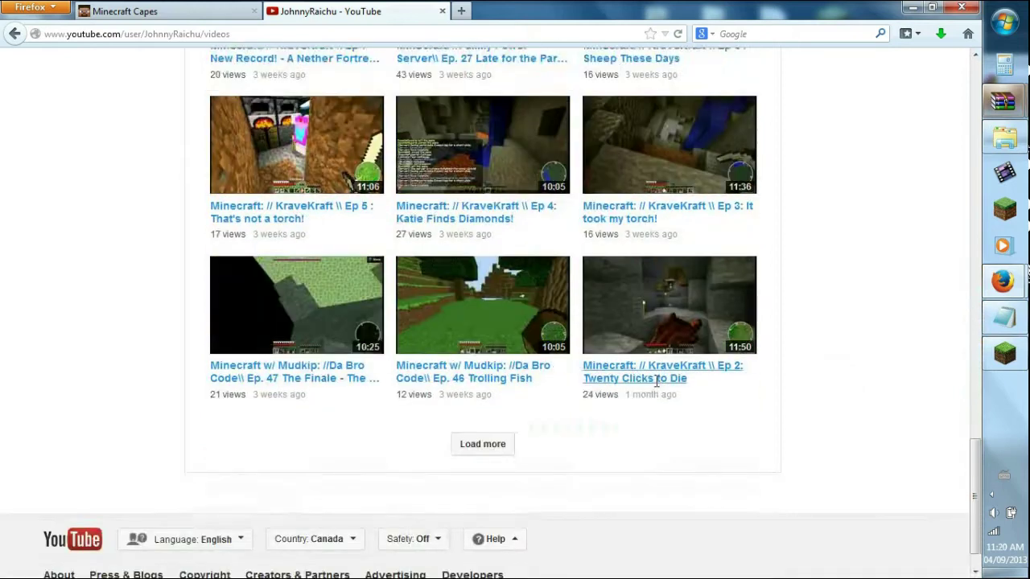
{"action": "left_click", "coordinate": [482, 396]}
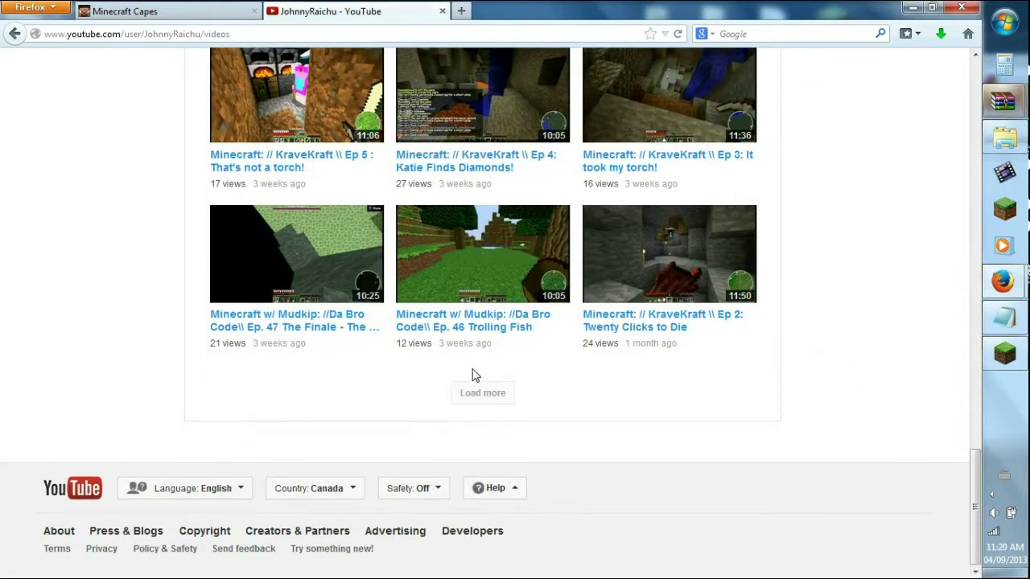
{"action": "scroll", "coordinate": [472, 376], "scroll_direction": "down", "scroll_amount": 6}
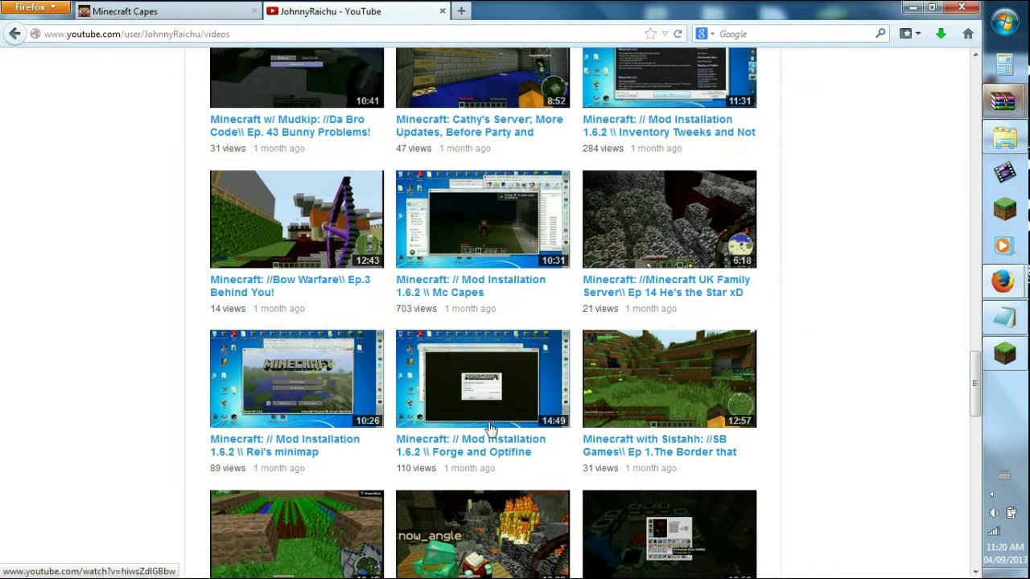
{"action": "left_click", "coordinate": [432, 295]}
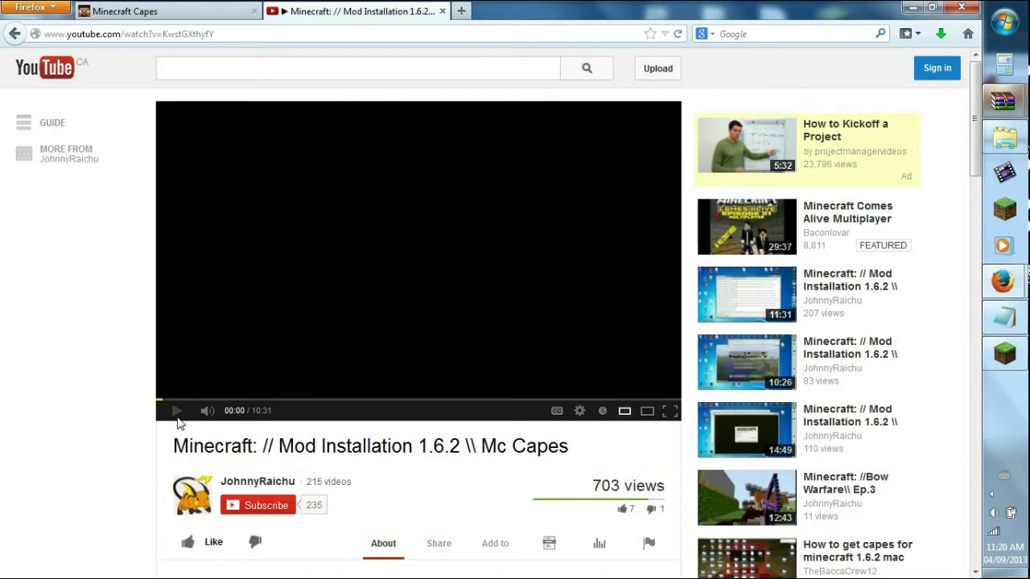
- Start the video, then add a '//' line below the -Dfml arguments in the notes
{"action": "left_click", "coordinate": [176, 412]}
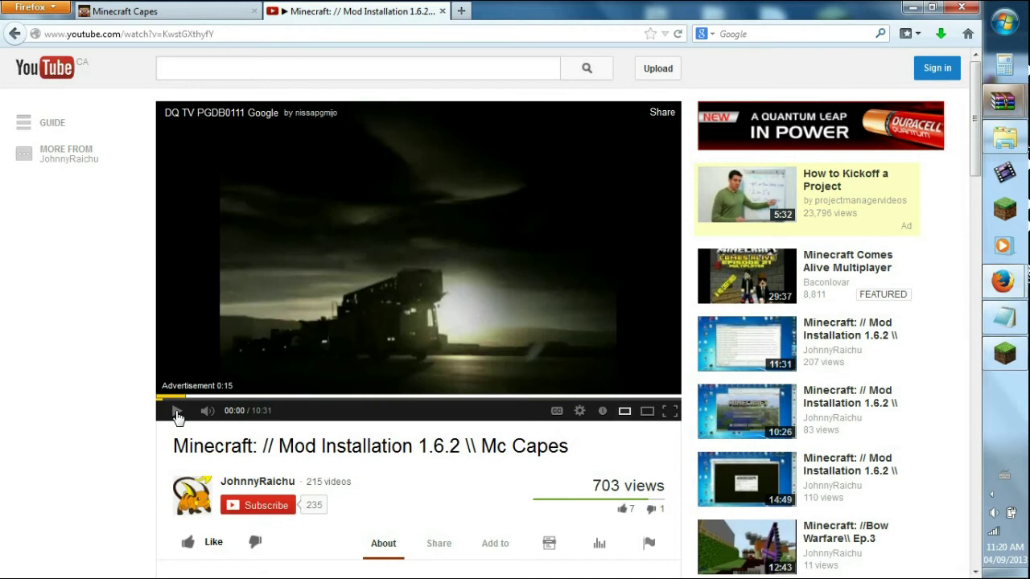
{"action": "left_click", "coordinate": [1004, 354]}
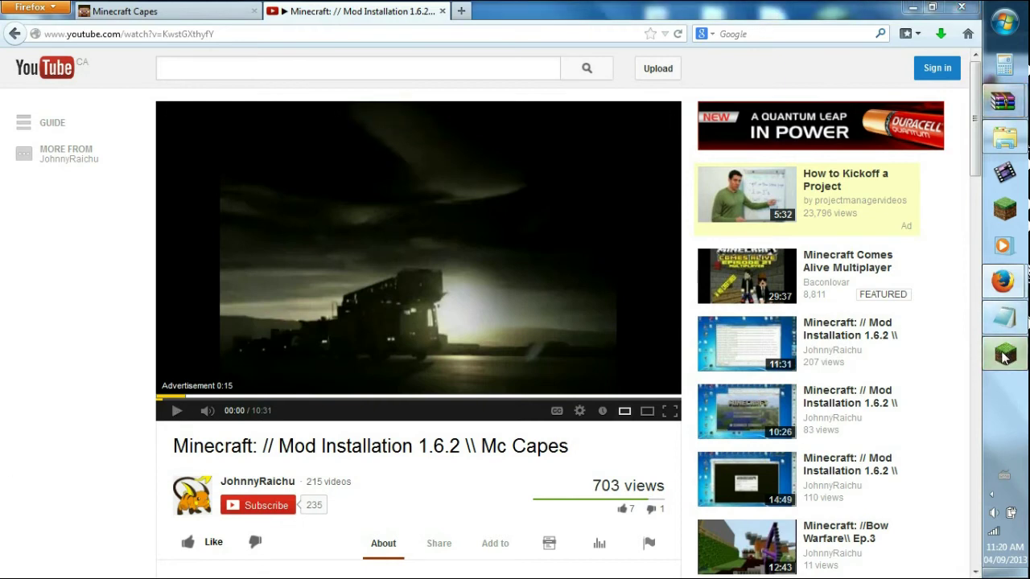
{"action": "left_click", "coordinate": [1004, 318]}
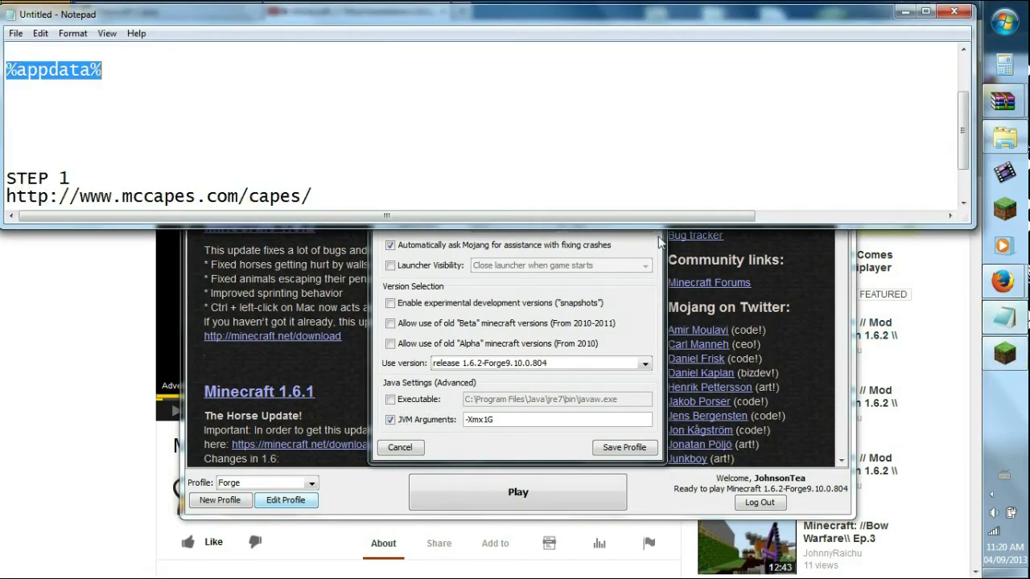
{"action": "scroll", "coordinate": [380, 163], "scroll_direction": "down", "scroll_amount": 1}
{"action": "left_click", "coordinate": [358, 185]}
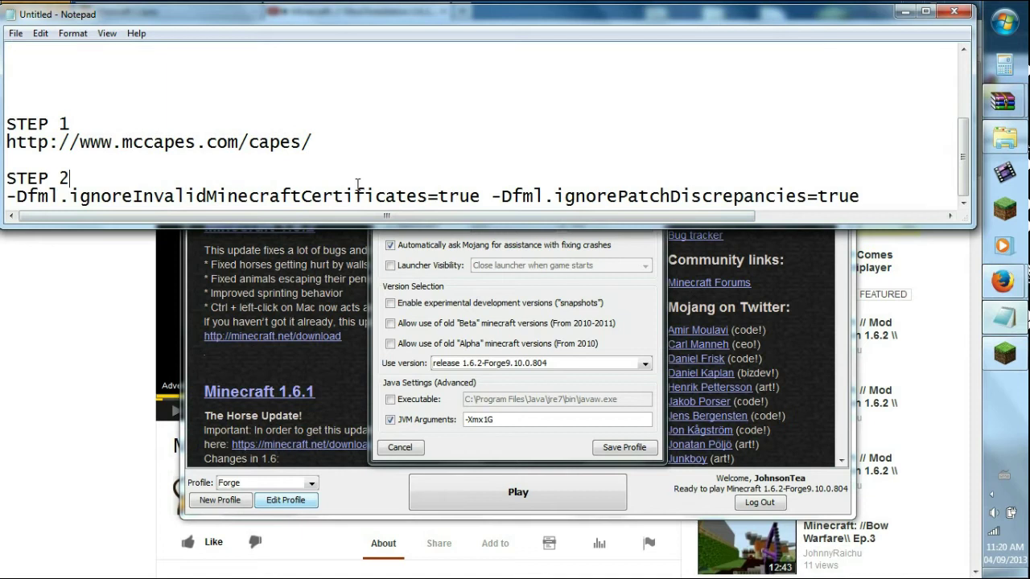
{"action": "left_click", "coordinate": [886, 198]}
{"action": "key", "text": "Return"}
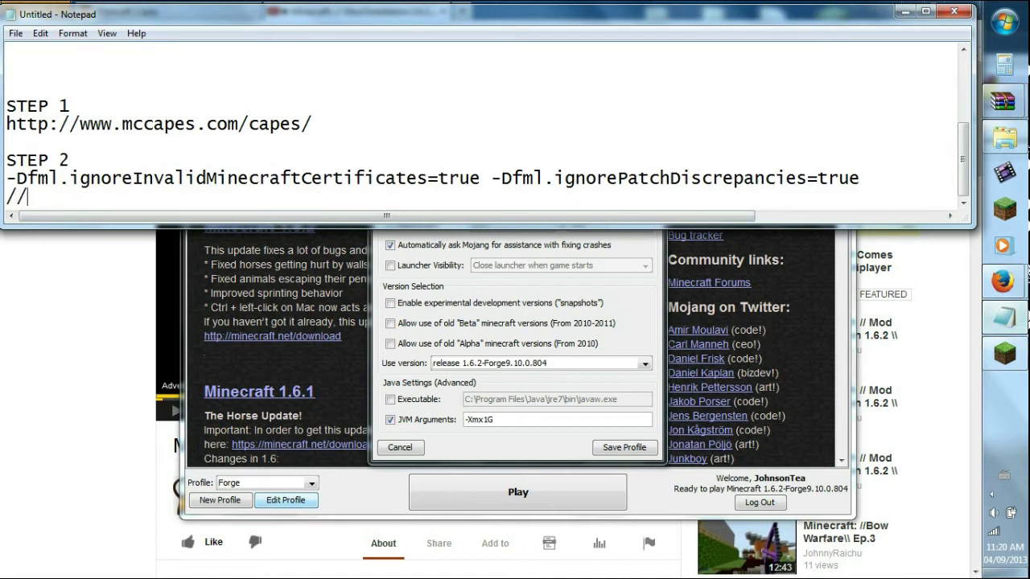
{"action": "type", "text": "//"}
{"action": "key", "text": "Return"}
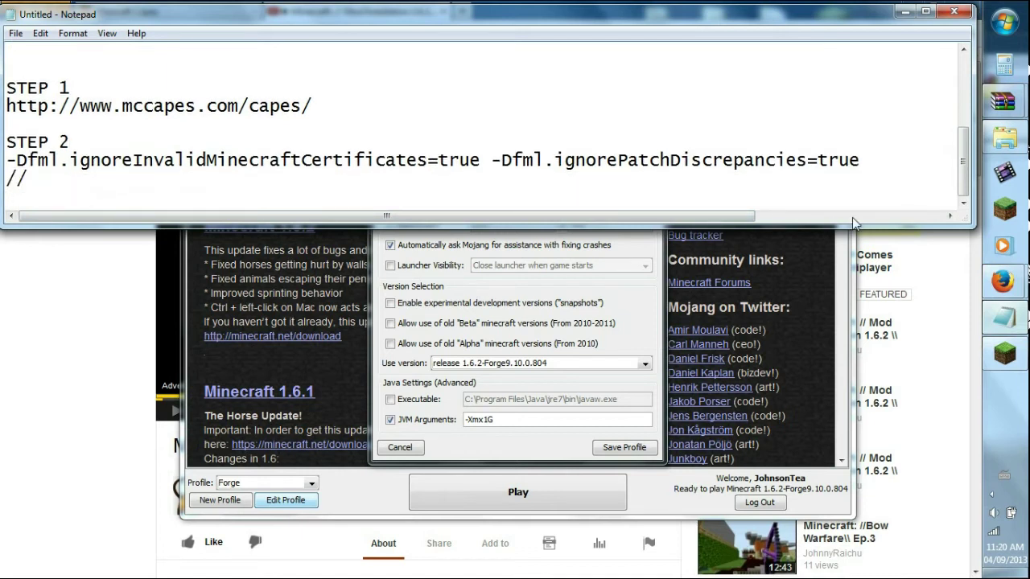
- Expand the video description and select its two -Dfml JVM argument lines for the notes
{"action": "left_click", "coordinate": [133, 443]}
{"action": "scroll", "coordinate": [306, 459], "scroll_direction": "down", "scroll_amount": 4}
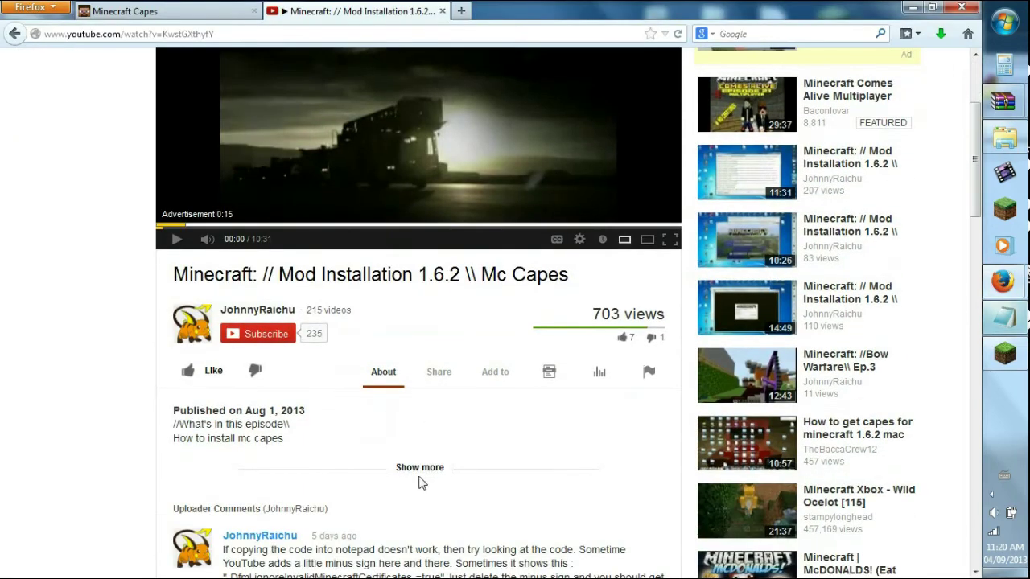
{"action": "left_click", "coordinate": [420, 470]}
{"action": "scroll", "coordinate": [392, 442], "scroll_direction": "down", "scroll_amount": 4}
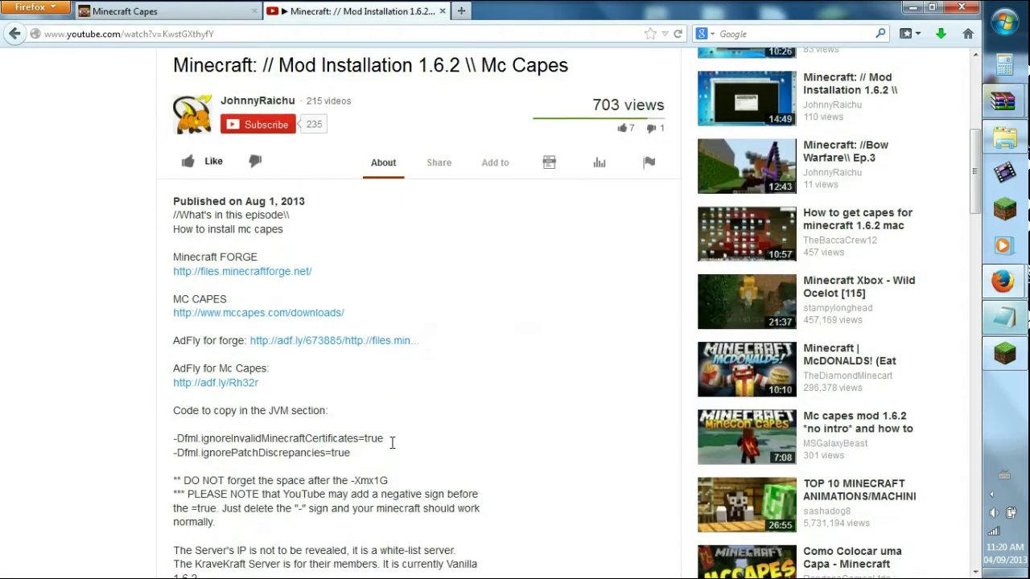
{"action": "scroll", "coordinate": [271, 347], "scroll_direction": "down", "scroll_amount": 3}
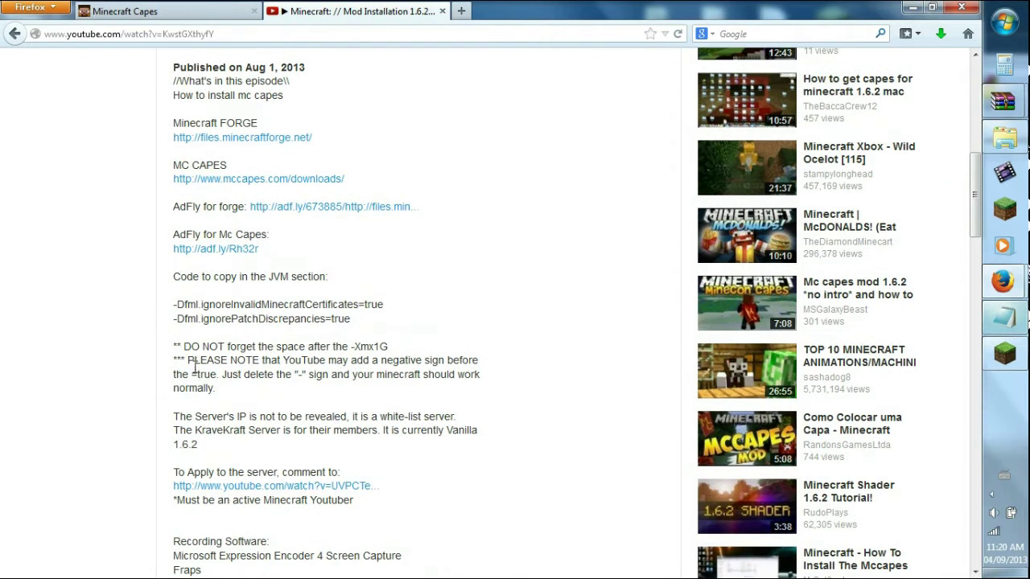
{"action": "left_click_drag", "start_coordinate": [358, 322], "coordinate": [174, 306]}
{"action": "key", "text": "ctrl+c"}
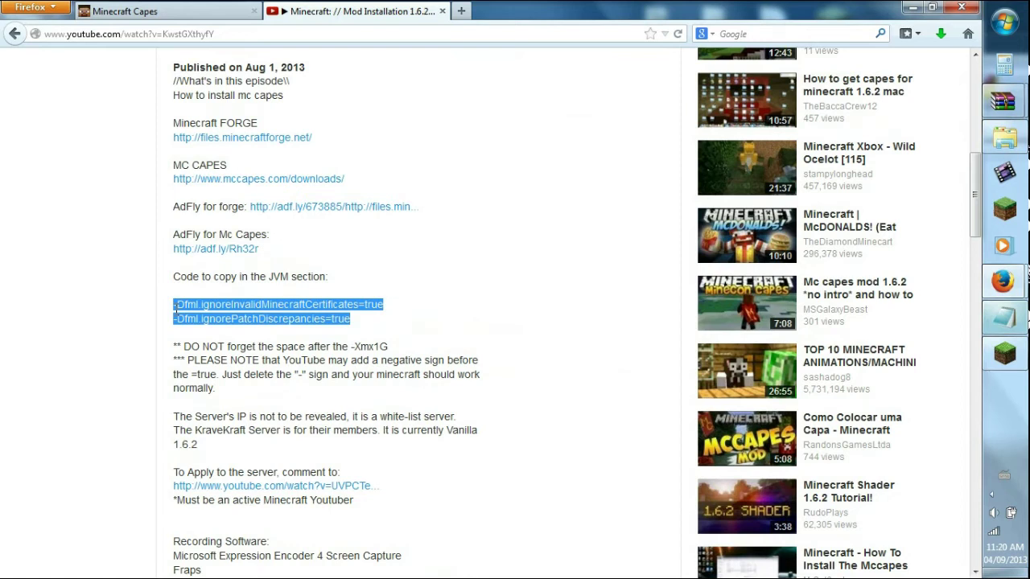
{"action": "left_click", "coordinate": [1004, 318]}
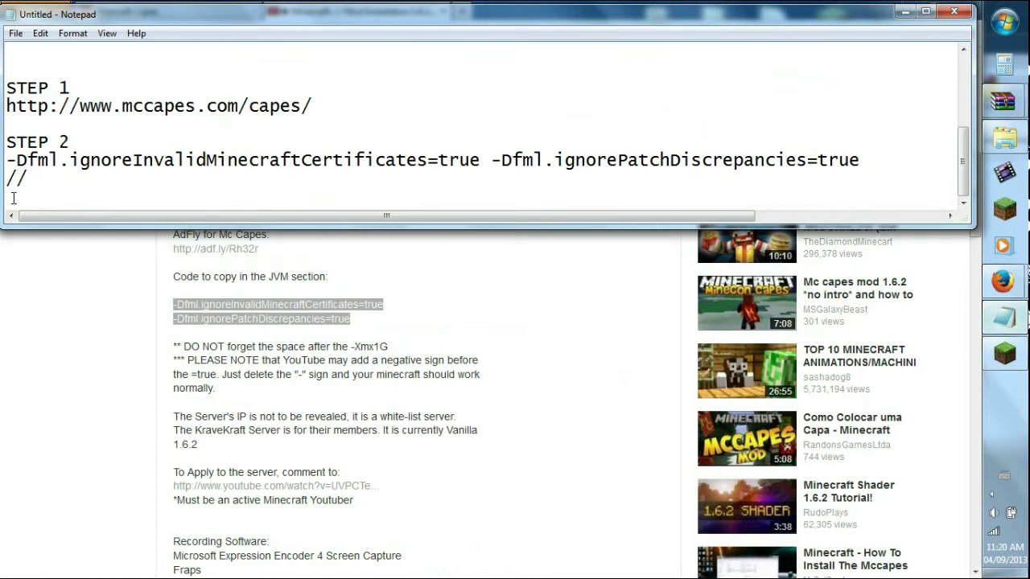
- Paste both -Dfml JVM arguments below the // line, check the stray minus before =true, and select the line
{"action": "type", "text": "-Dfml.ignoreInvalidMinecraftCertificates-=true -Dfml.ignorePatchDiscrepancies=true"}
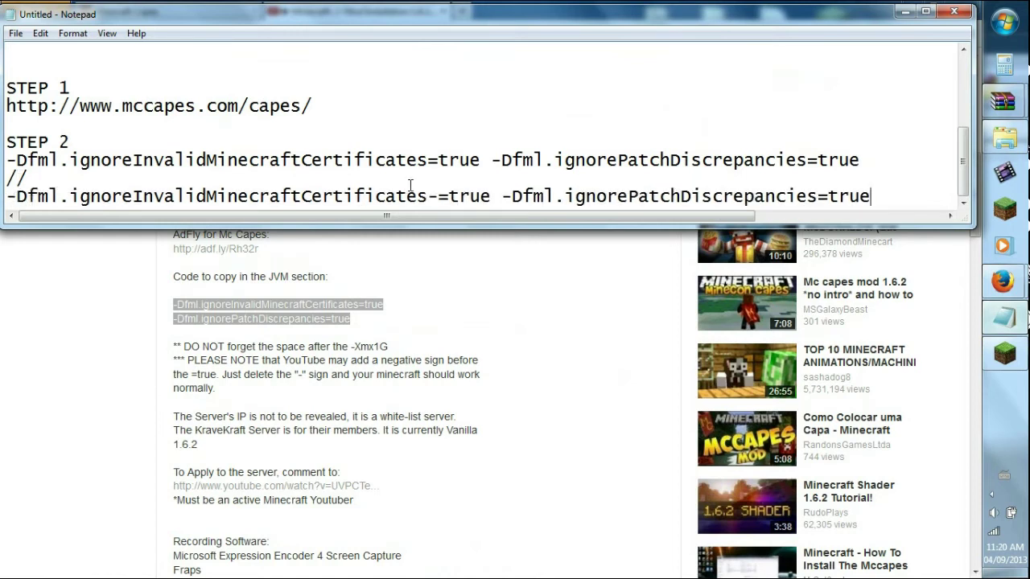
{"action": "left_click_drag", "start_coordinate": [439, 196], "coordinate": [426, 193]}
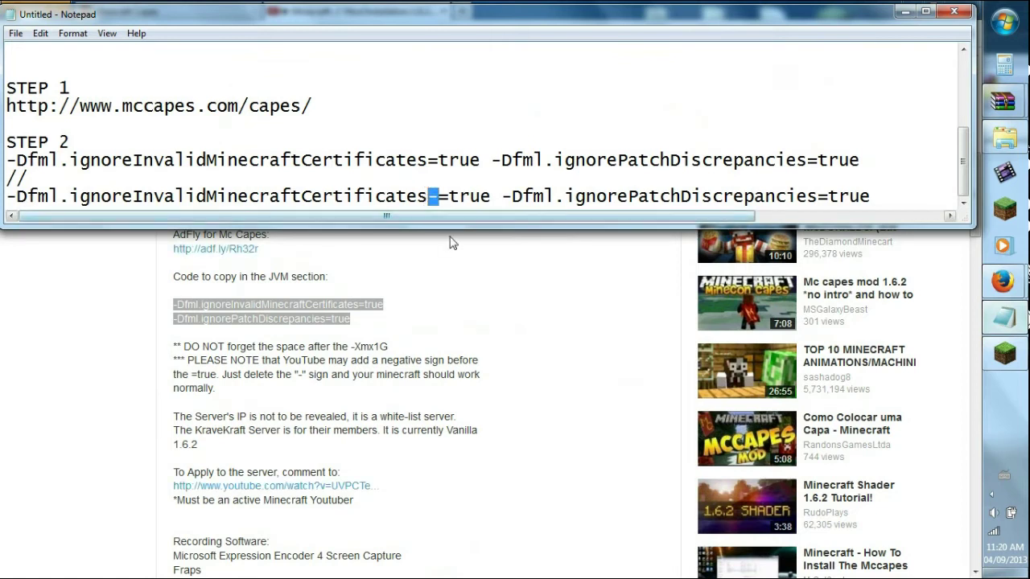
{"action": "left_click", "coordinate": [426, 178]}
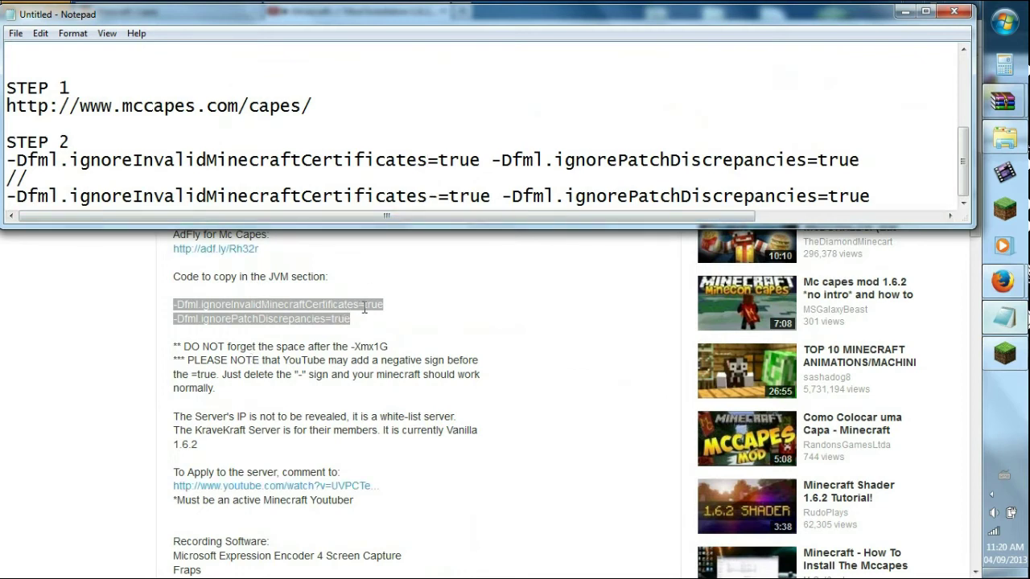
{"action": "left_click_drag", "start_coordinate": [427, 196], "coordinate": [439, 196]}
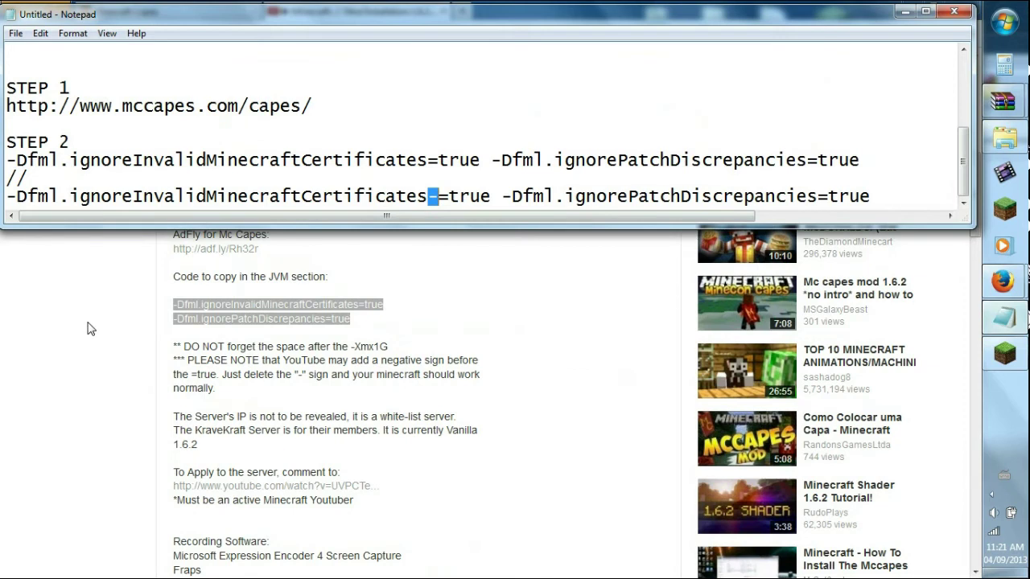
{"action": "left_click", "coordinate": [873, 196]}
{"action": "left_click_drag", "start_coordinate": [872, 196], "coordinate": [6, 196]}
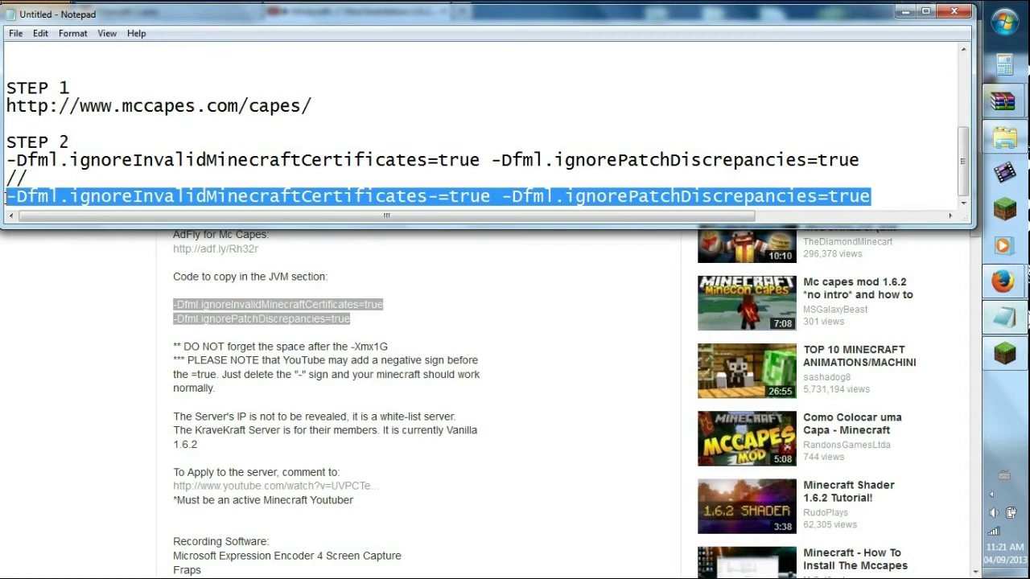
- Insert the two -Dfml arguments after -Xmx1G in the Forge profile's JVM arguments and save
{"action": "left_click", "coordinate": [1004, 354]}
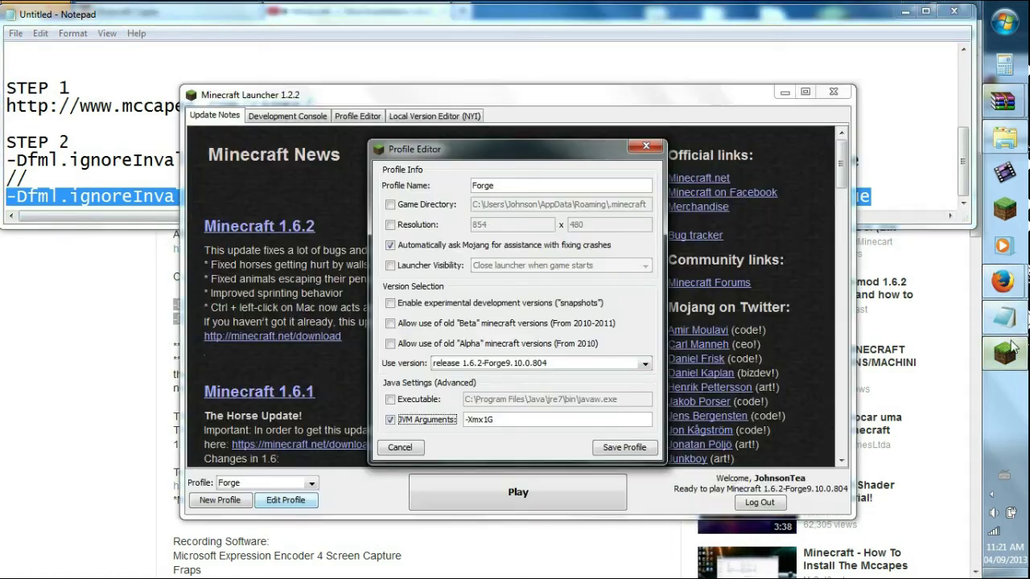
{"action": "left_click", "coordinate": [508, 424]}
{"action": "key", "text": "ctrl+v"}
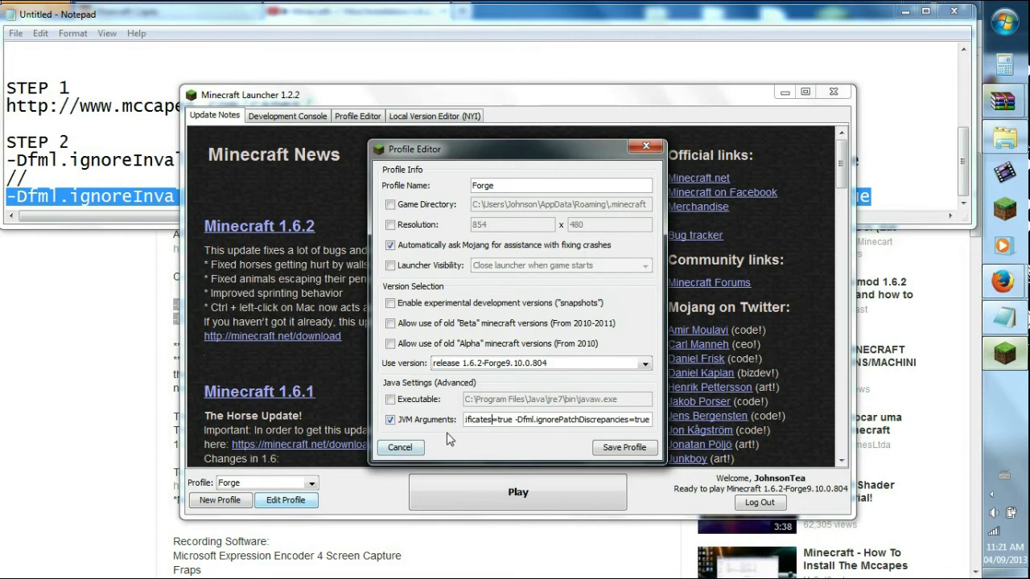
{"action": "left_click", "coordinate": [610, 448]}
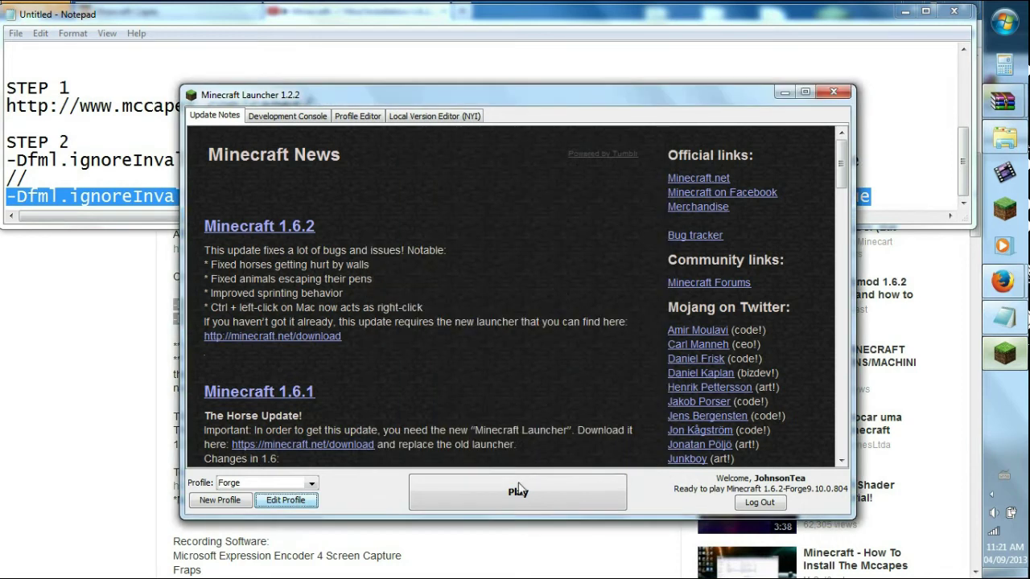
- Launch Minecraft with the Forge profile, maximize the window, and review the 4 loaded mods
{"action": "left_click", "coordinate": [492, 495]}
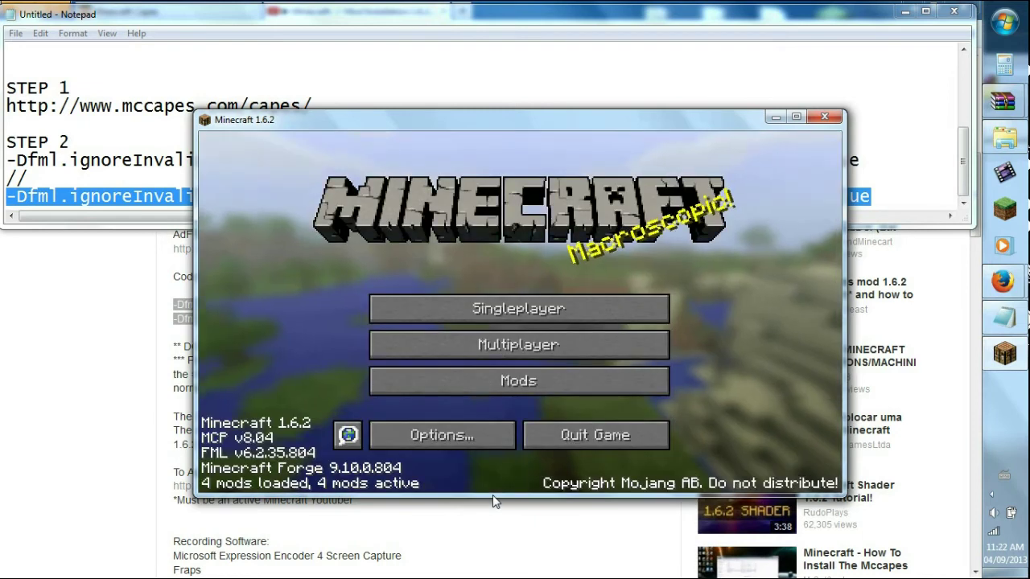
{"action": "left_click", "coordinate": [796, 118]}
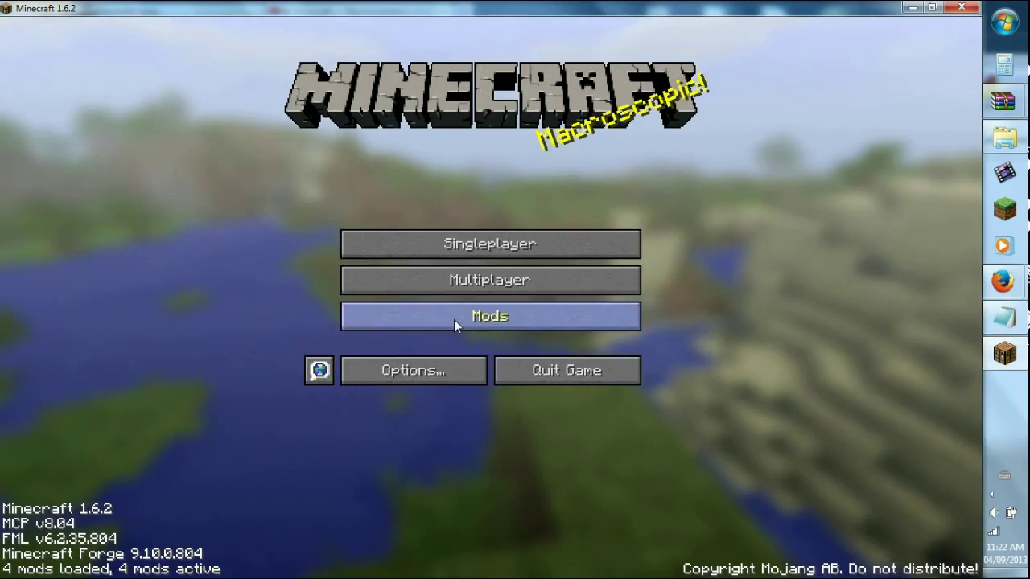
{"action": "left_click", "coordinate": [454, 320]}
{"action": "left_click", "coordinate": [455, 534]}
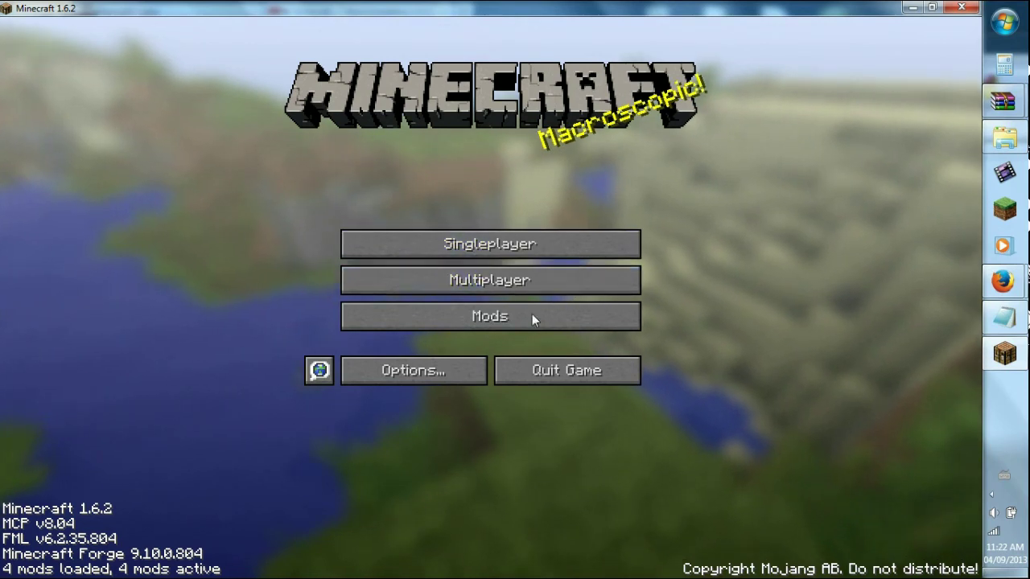
- Join the STALKERS GAMING FAMILY PIXELMON server from the multiplayer list
{"action": "left_click", "coordinate": [496, 284]}
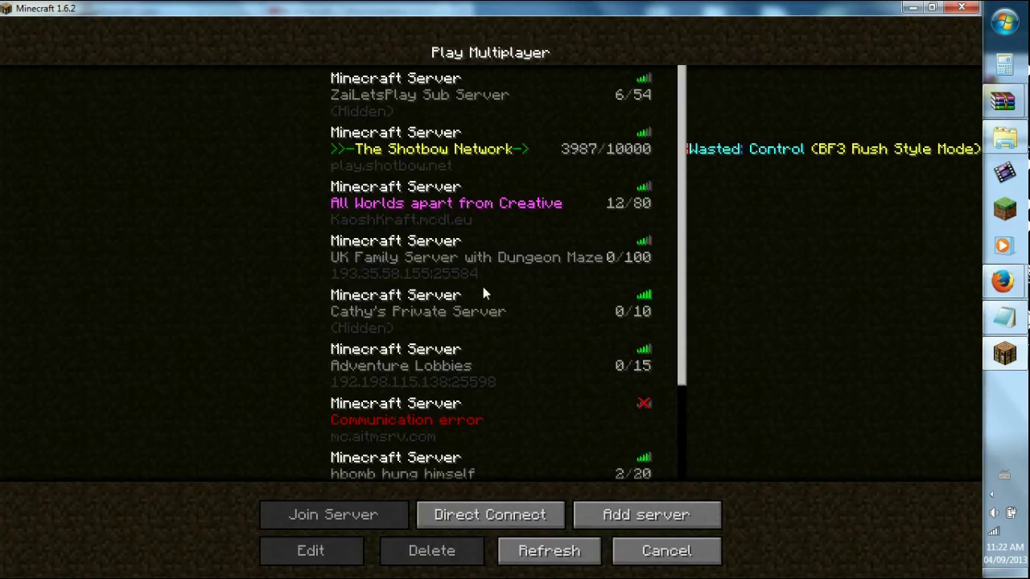
{"action": "scroll", "coordinate": [483, 294], "scroll_direction": "down", "scroll_amount": 3}
{"action": "left_click", "coordinate": [456, 394]}
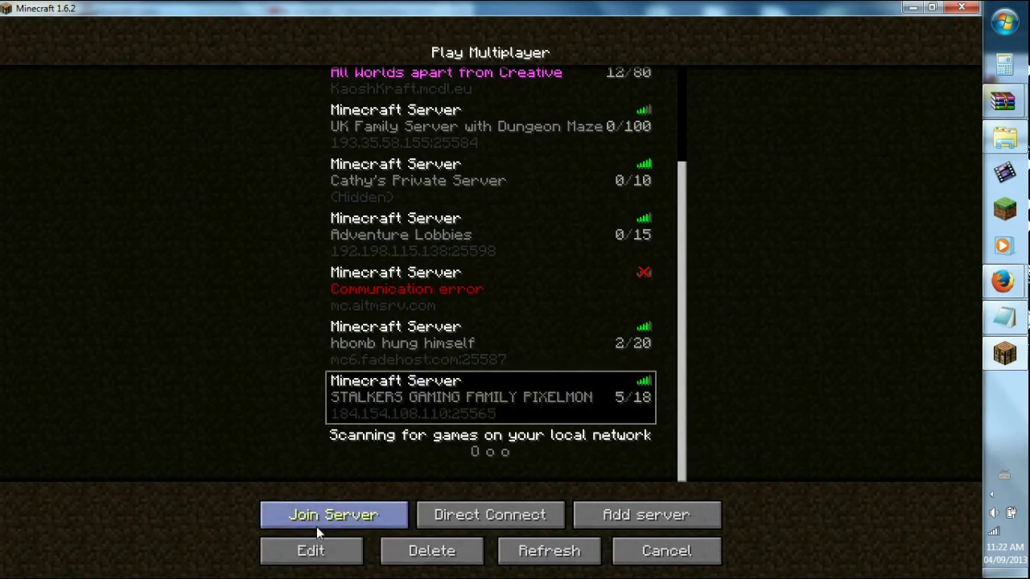
{"action": "left_click", "coordinate": [318, 523]}
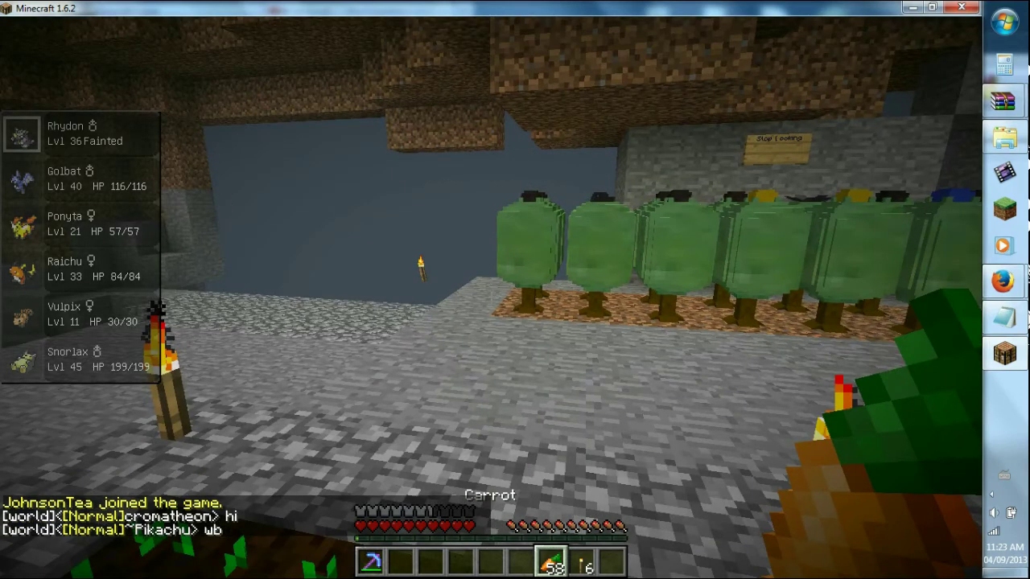
- Walk forward, send the chat reply 'ttyty', switch to third-person view, and open the in-game menu
{"action": "key", "text": "w"}
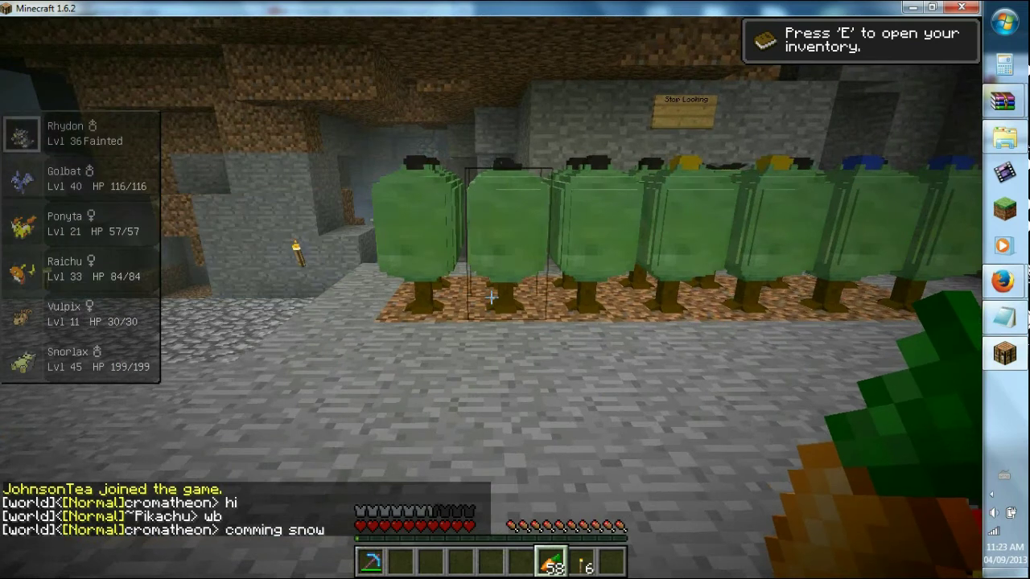
{"action": "type", "text": "ttyty"}
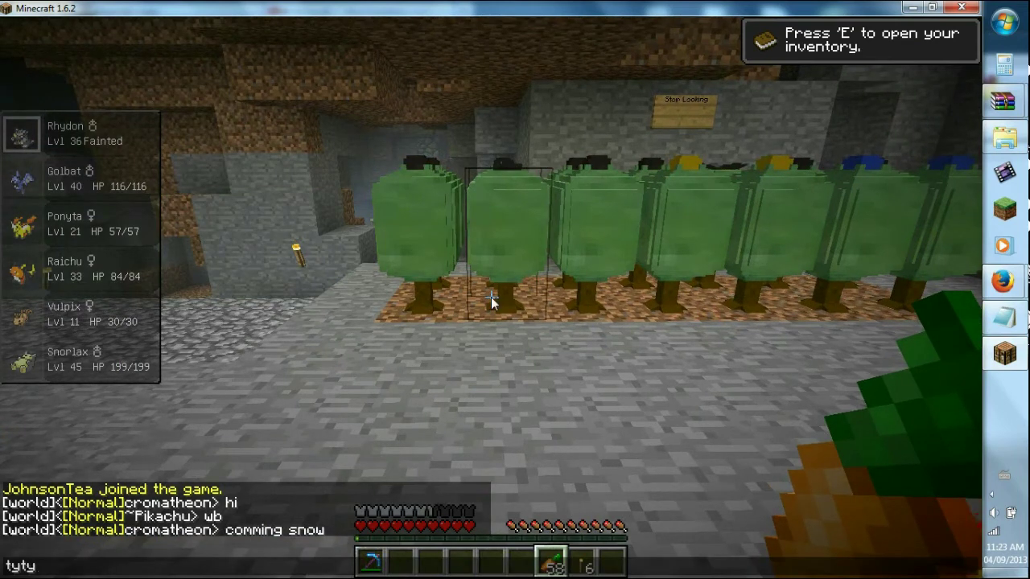
{"action": "key", "text": "Return"}
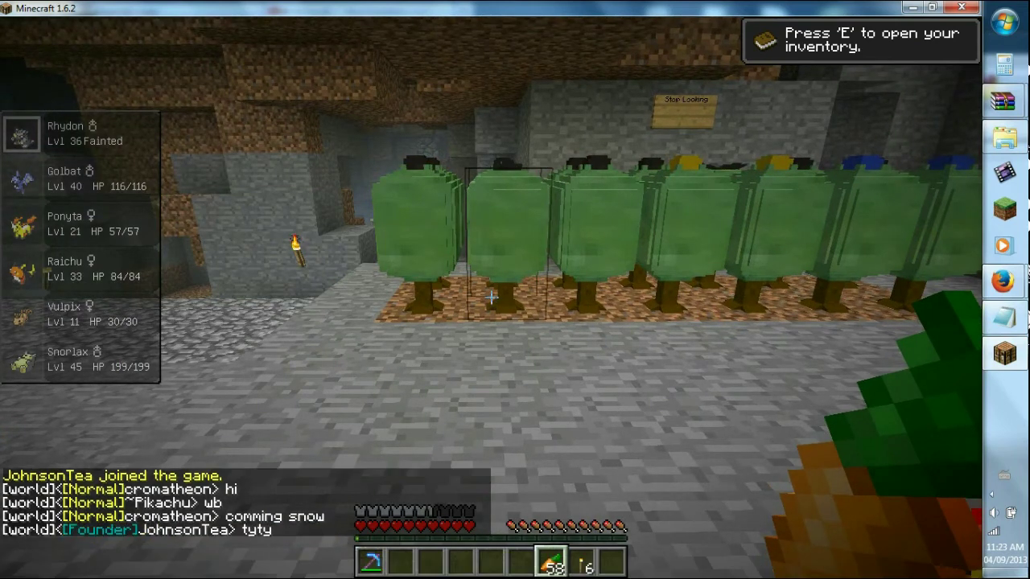
{"action": "key", "text": "F5"}
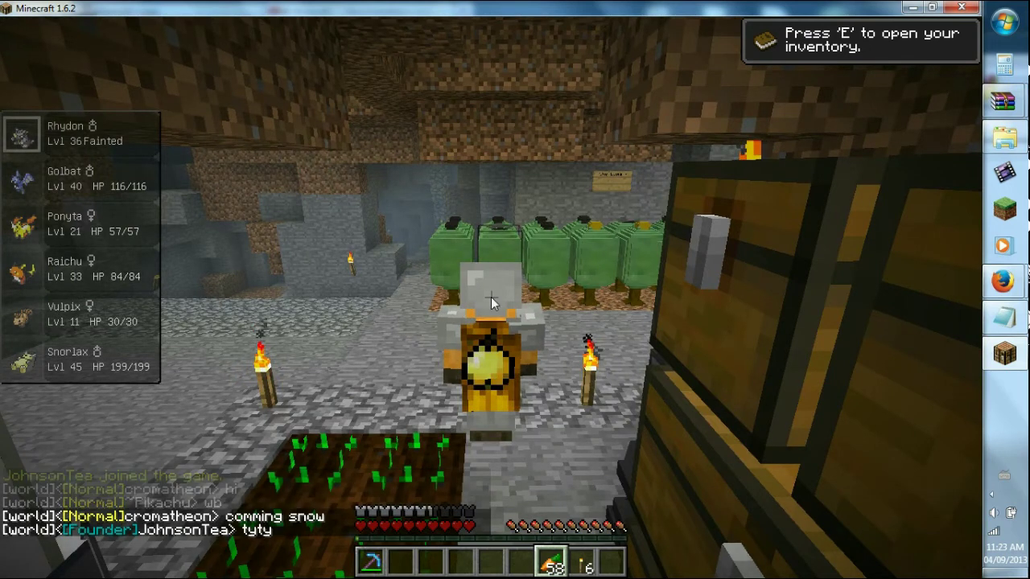
{"action": "key", "text": "Escape"}
{"action": "left_click", "coordinate": [467, 298]}
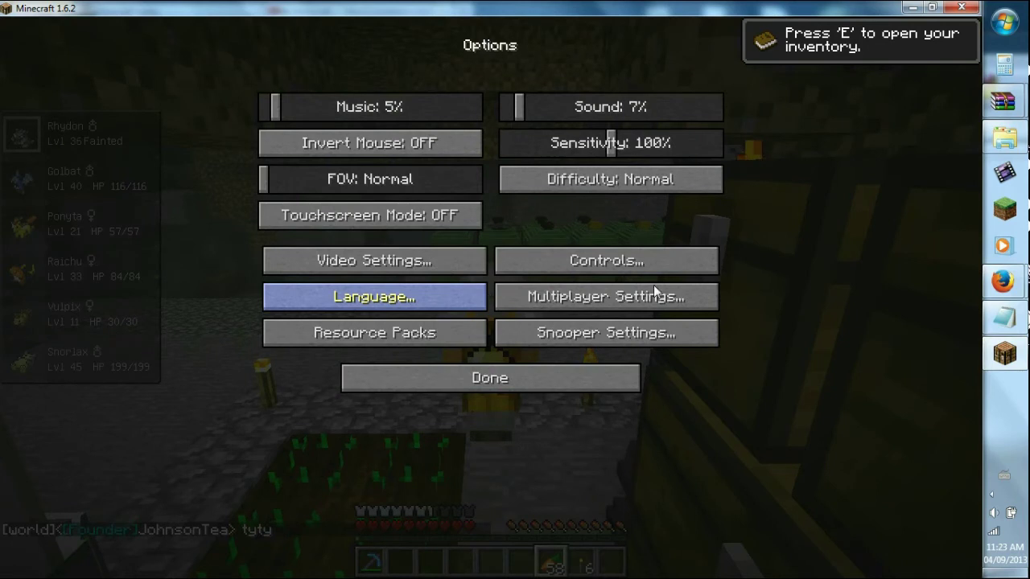
{"action": "left_click", "coordinate": [629, 299]}
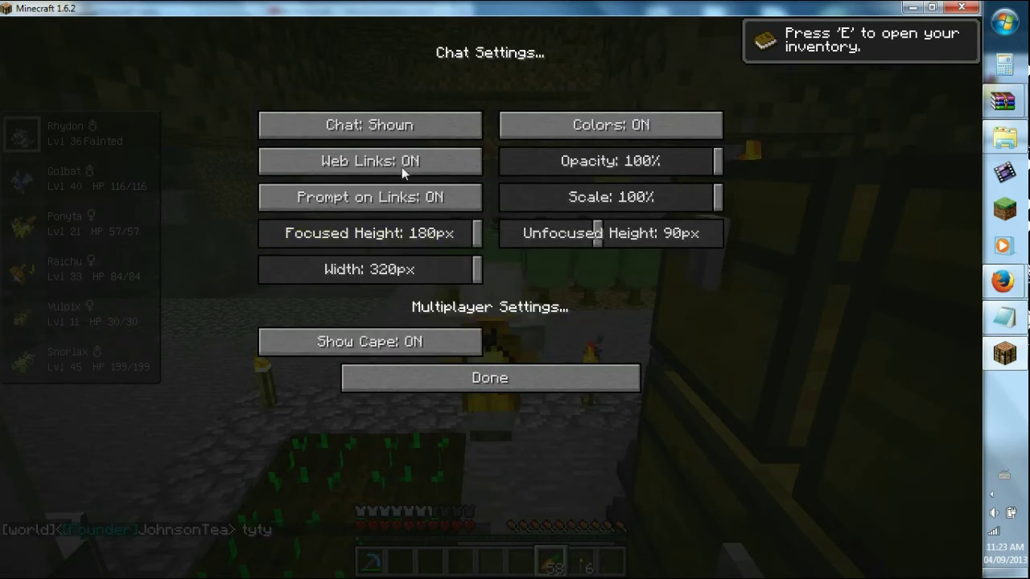
{"action": "left_click", "coordinate": [410, 344]}
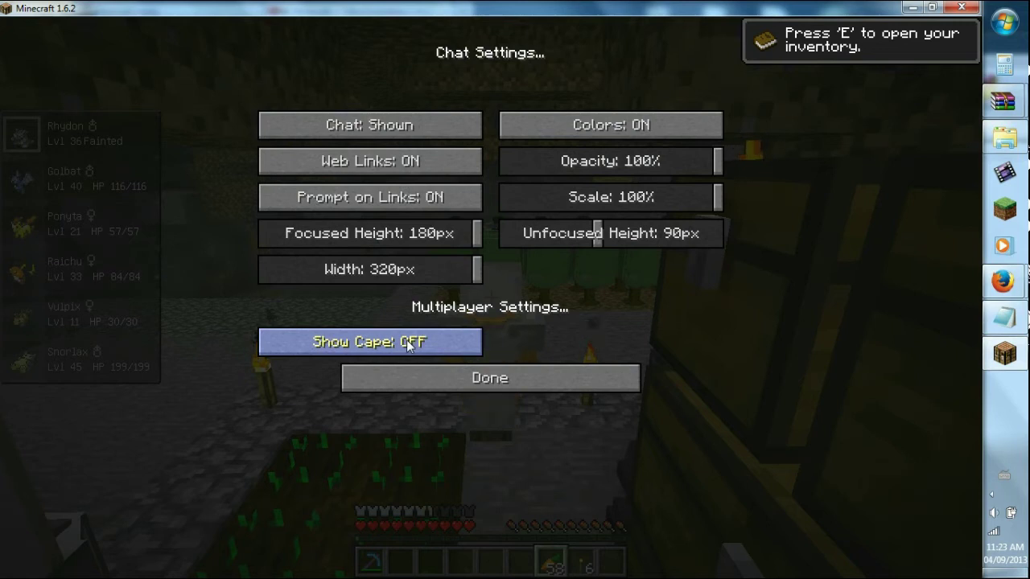
{"action": "left_click", "coordinate": [408, 345]}
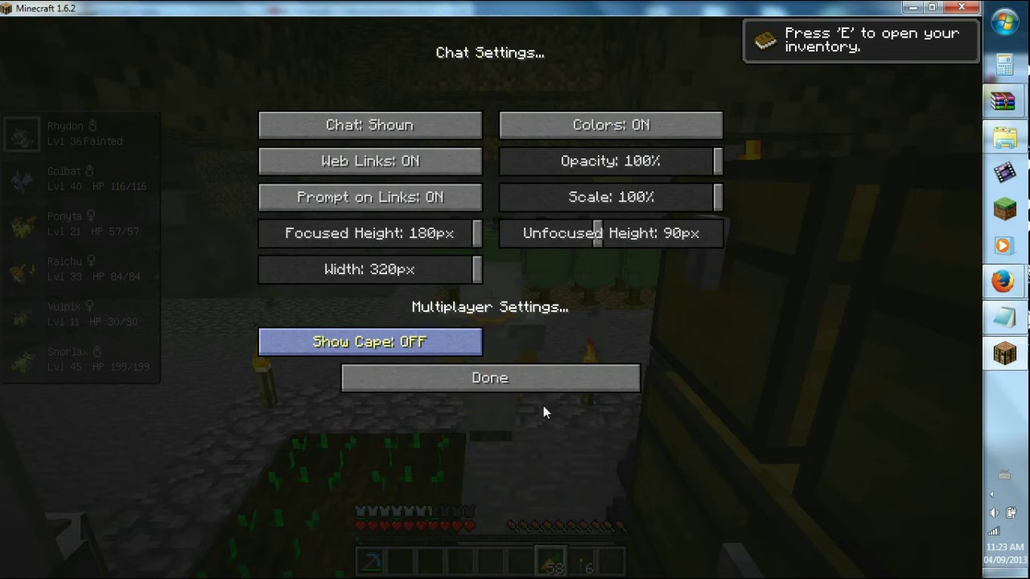
{"action": "left_click", "coordinate": [450, 378]}
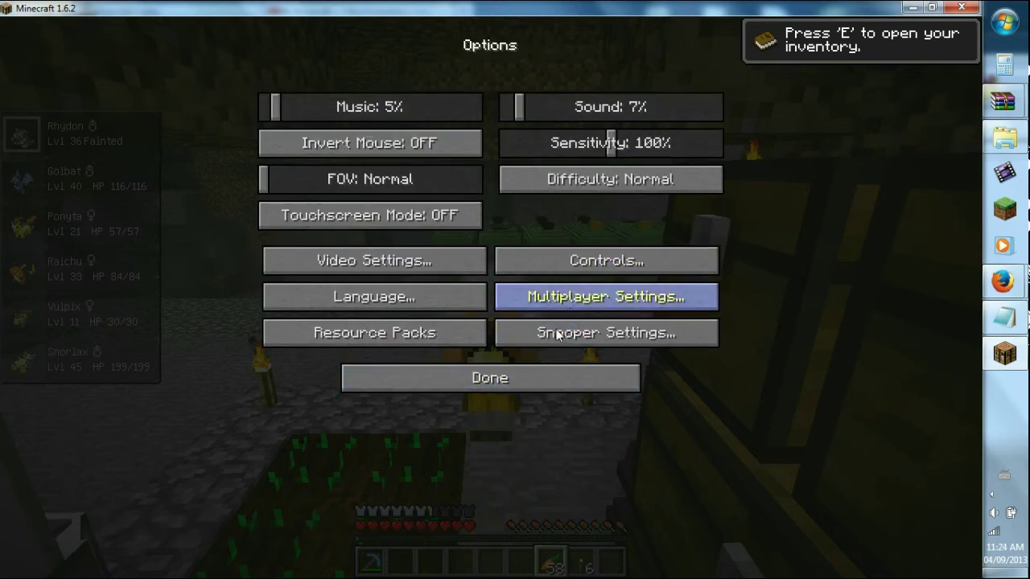
{"action": "left_click", "coordinate": [563, 298]}
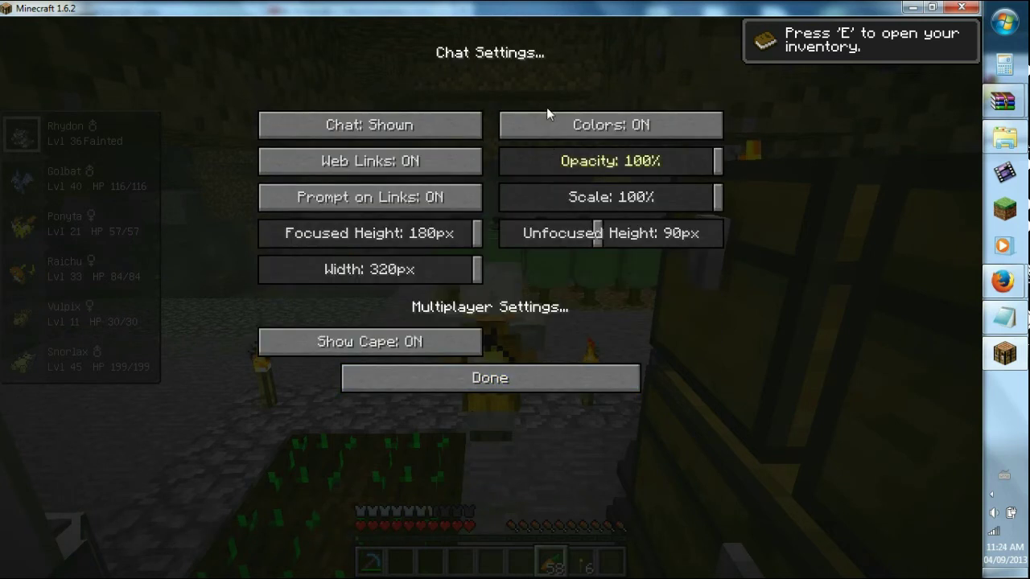
{"action": "left_click", "coordinate": [467, 382]}
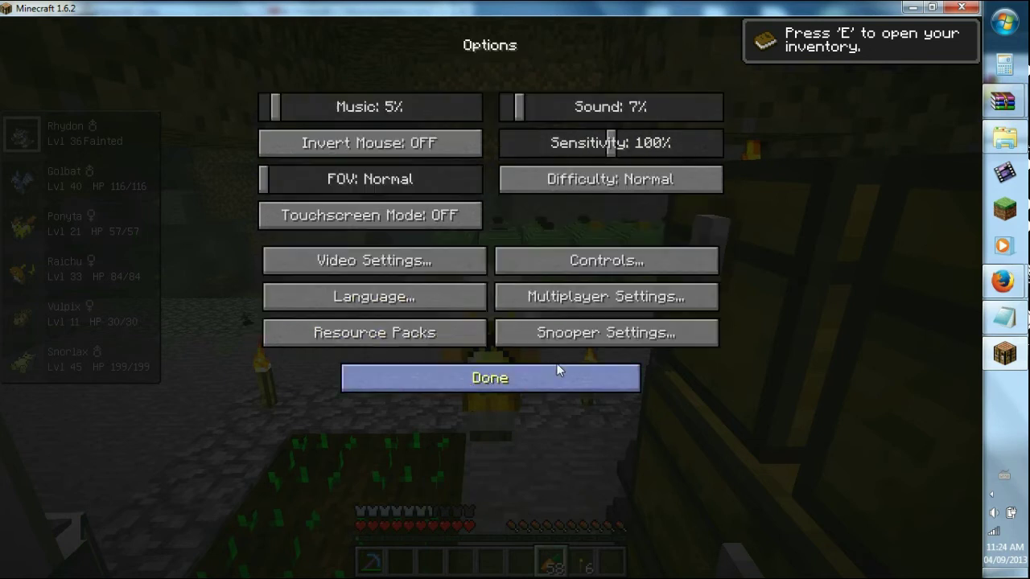
{"action": "left_click", "coordinate": [623, 333]}
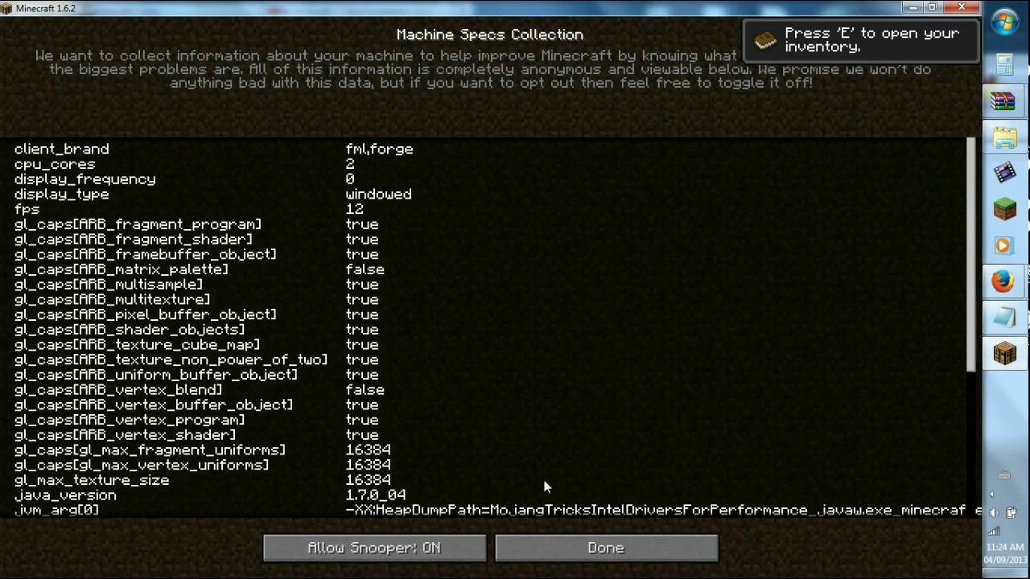
{"action": "left_click", "coordinate": [541, 550]}
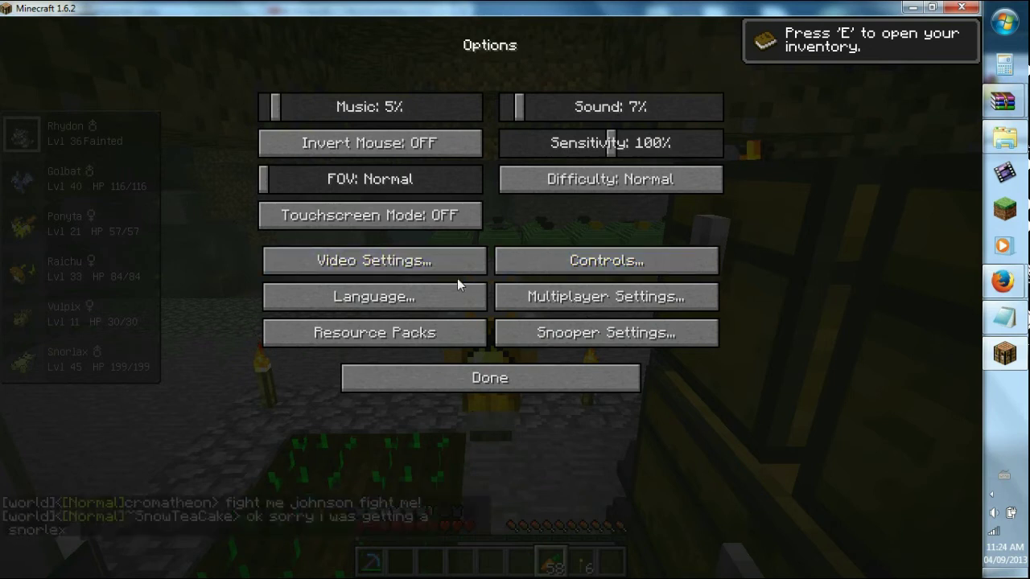
{"action": "left_click", "coordinate": [411, 268]}
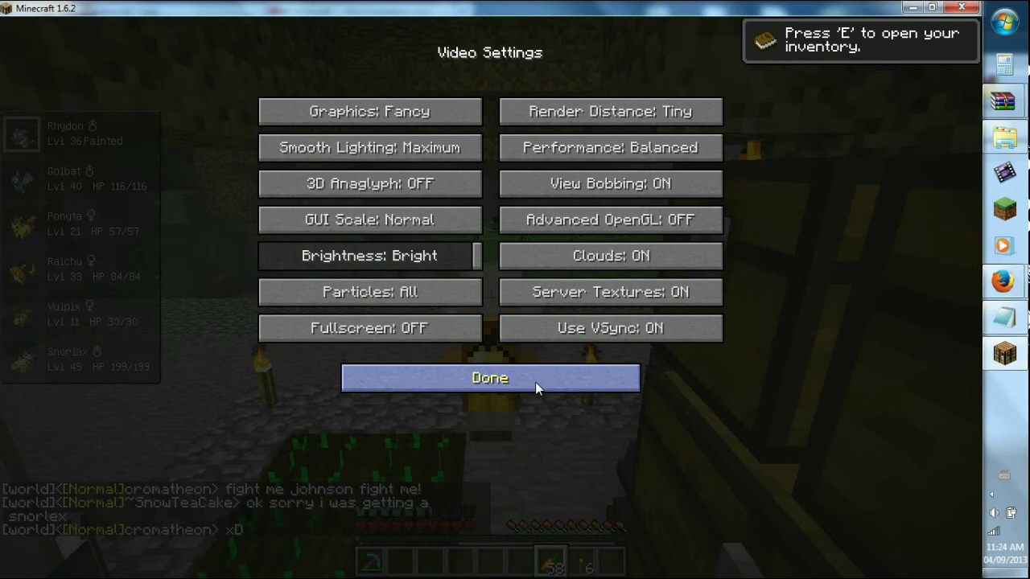
{"action": "left_click", "coordinate": [474, 385]}
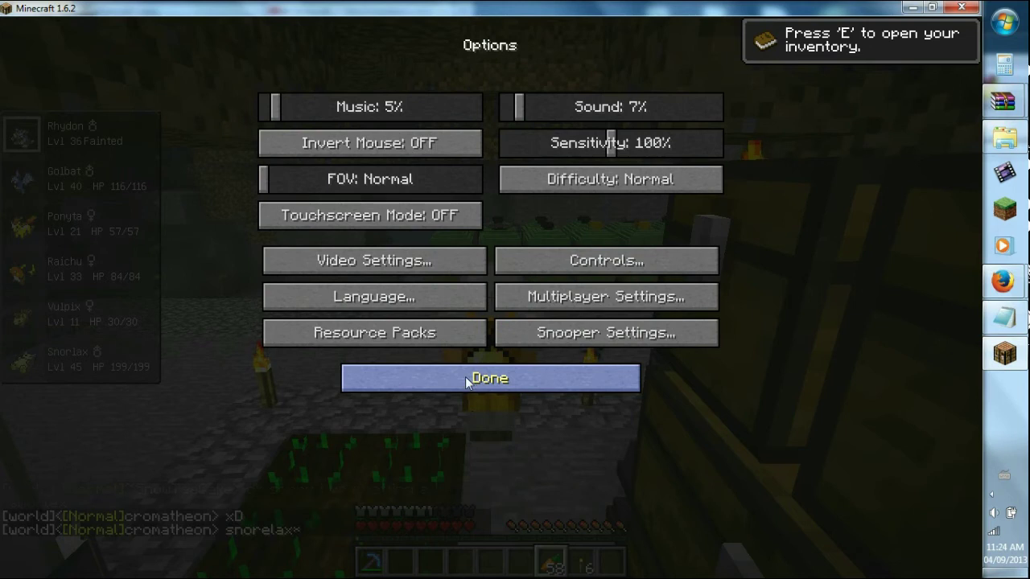
{"action": "left_click", "coordinate": [1007, 286]}
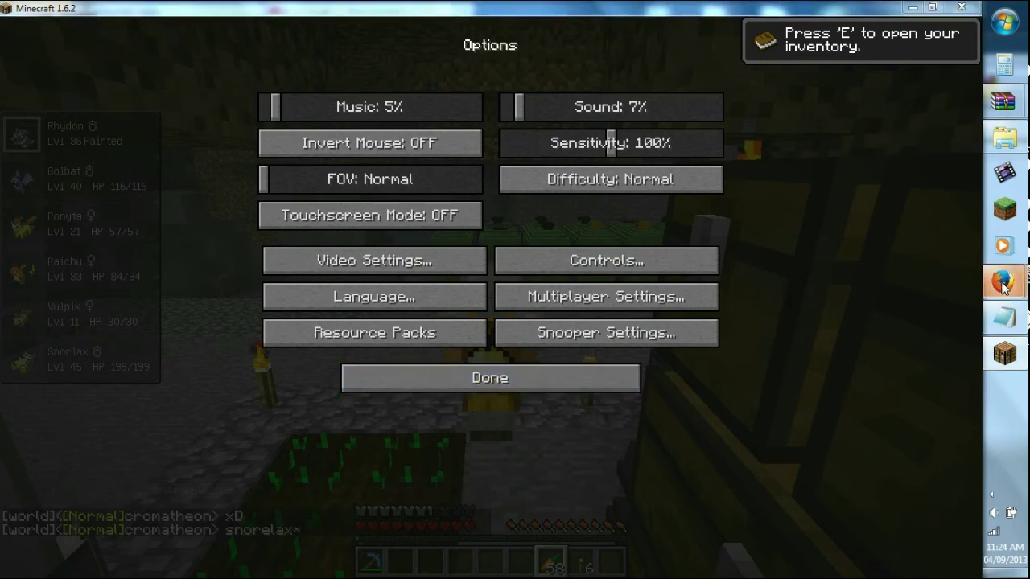
- On the Minecraft Capes site in Firefox, enter the account's username, continue, and log in with its password
{"action": "left_click", "coordinate": [834, 248]}
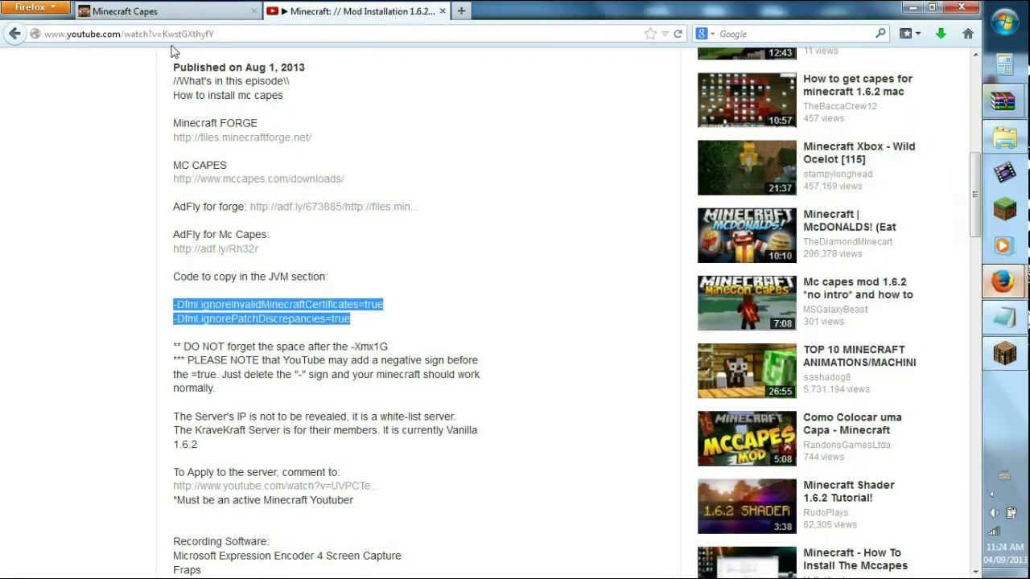
{"action": "left_click", "coordinate": [129, 10]}
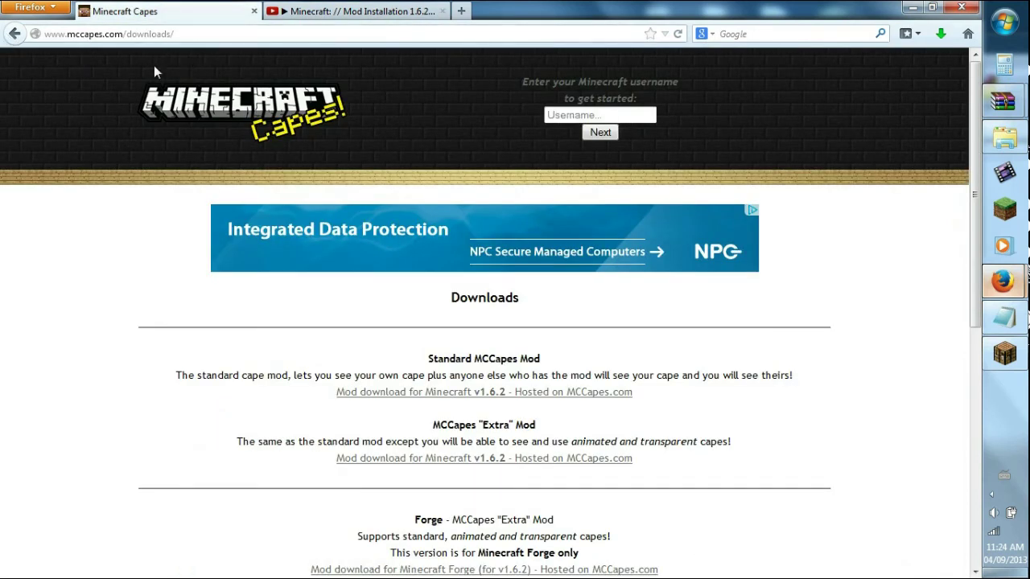
{"action": "left_click", "coordinate": [581, 118]}
{"action": "type", "text": "JDoogl"}
{"action": "key", "text": "BackSpace"}
{"action": "key", "text": "BackSpace"}
{"action": "key", "text": "BackSpace"}
{"action": "key", "text": "BackSpace"}
{"action": "key", "text": "BackSpace"}
{"action": "key", "text": "Down"}
{"action": "key", "text": "Down"}
{"action": "key", "text": "Return"}
{"action": "left_click", "coordinate": [611, 132]}
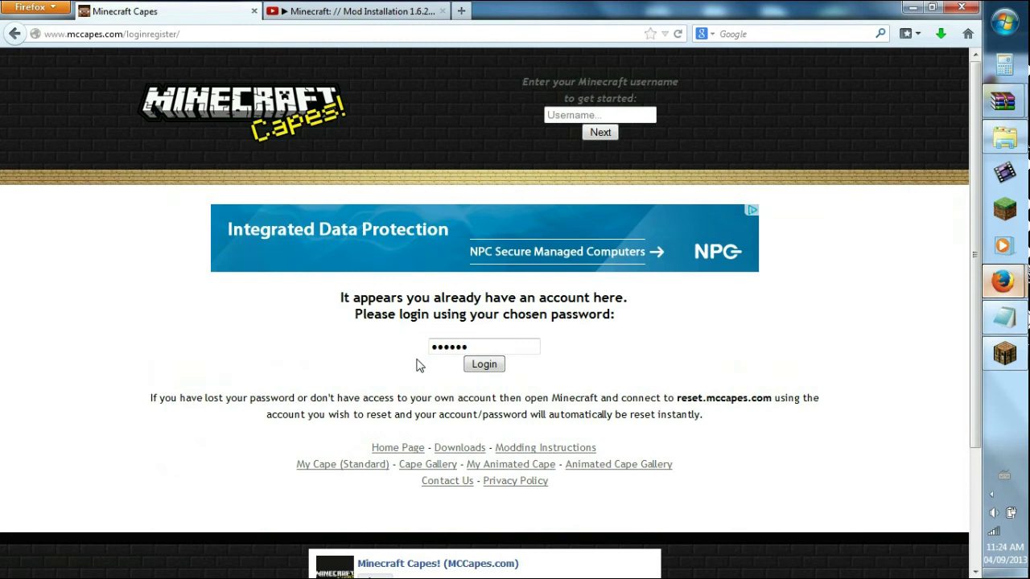
{"action": "left_click", "coordinate": [484, 366]}
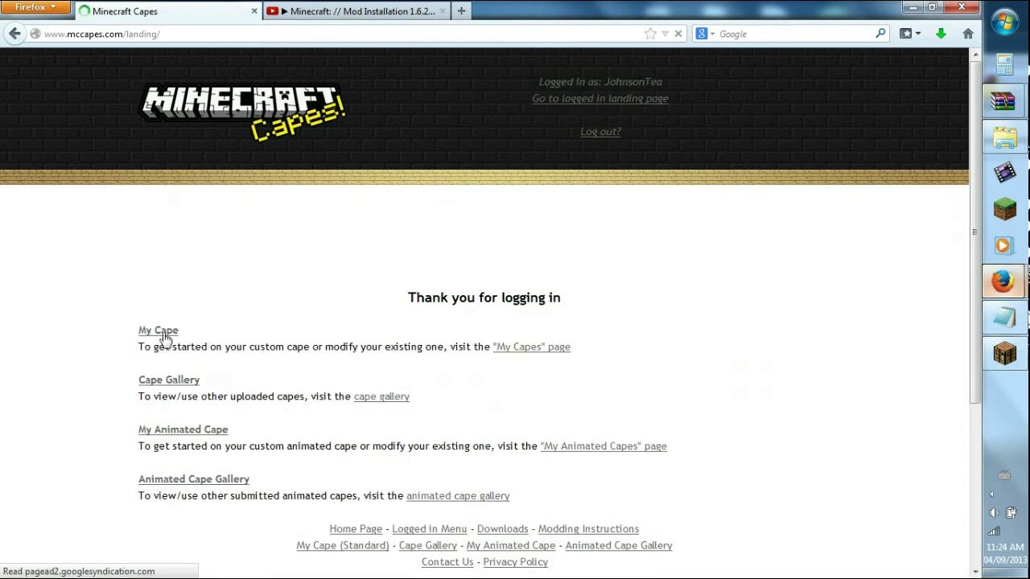
- Open the Cape Gallery and search it for 'pokemon'
{"action": "left_click", "coordinate": [175, 389]}
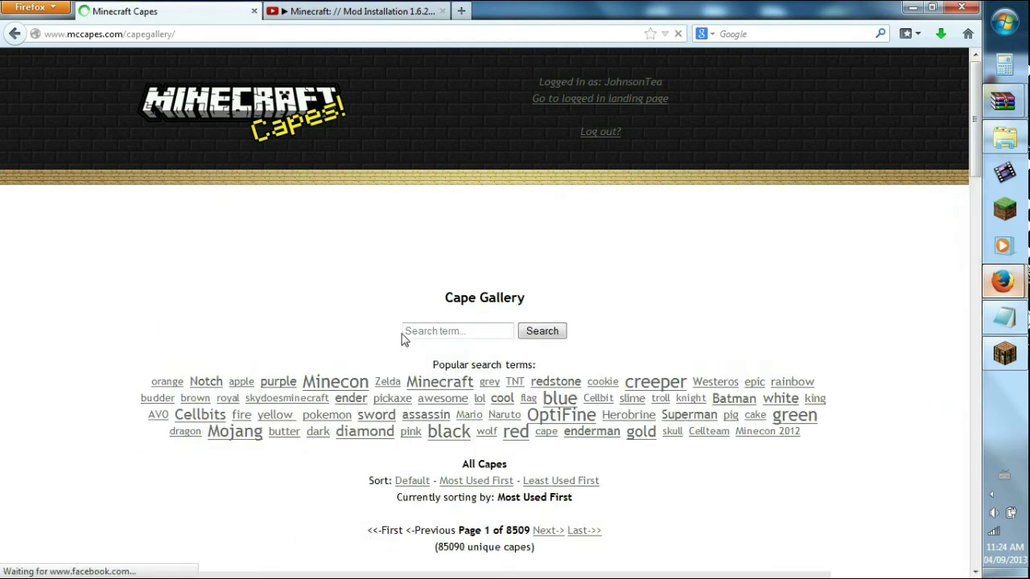
{"action": "scroll", "coordinate": [412, 342], "scroll_direction": "down", "scroll_amount": 10}
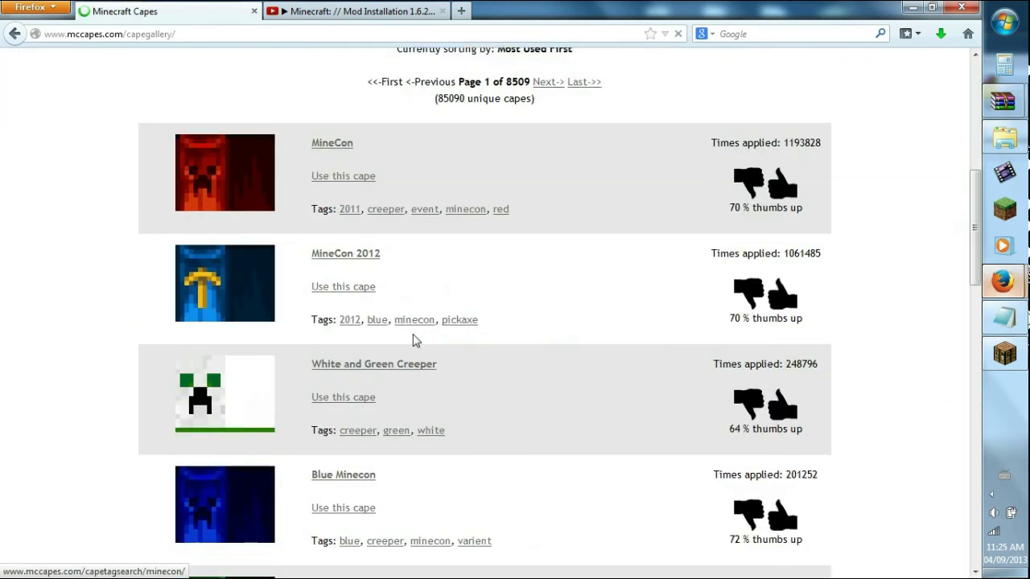
{"action": "scroll", "coordinate": [412, 335], "scroll_direction": "down", "scroll_amount": 10}
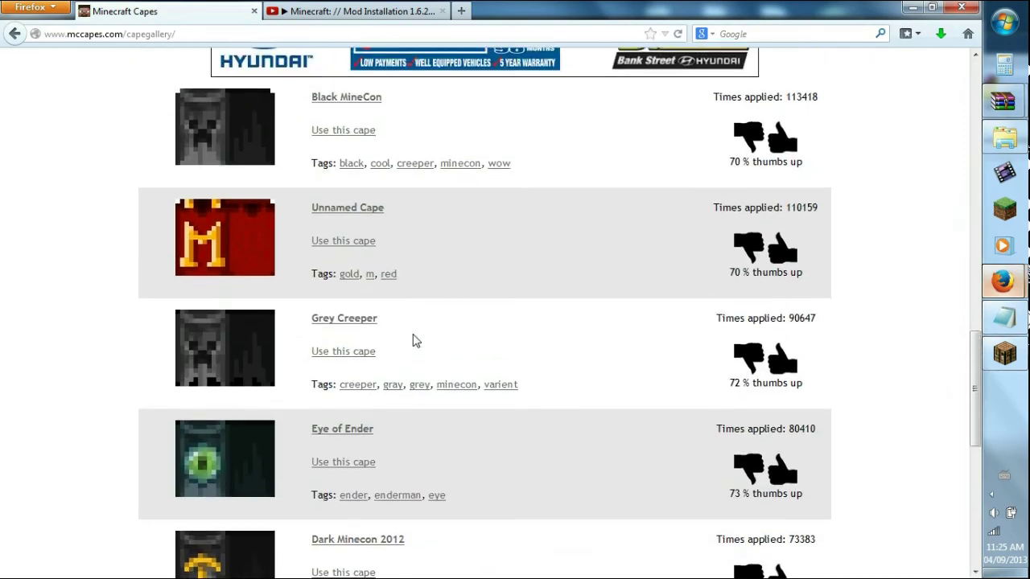
{"action": "scroll", "coordinate": [412, 342], "scroll_direction": "down", "scroll_amount": 10}
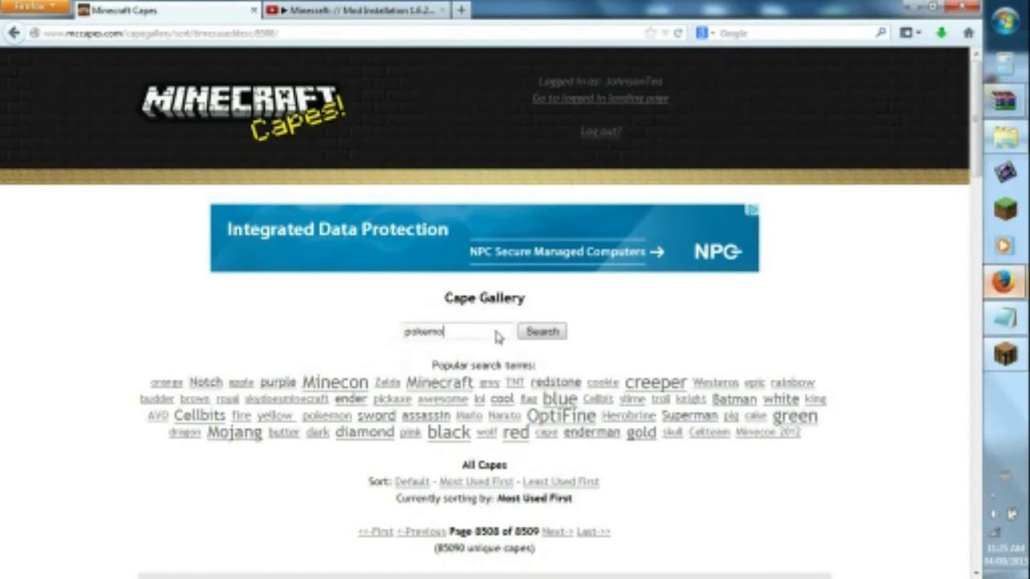
{"action": "type", "text": "n"}
{"action": "left_click", "coordinate": [527, 342]}
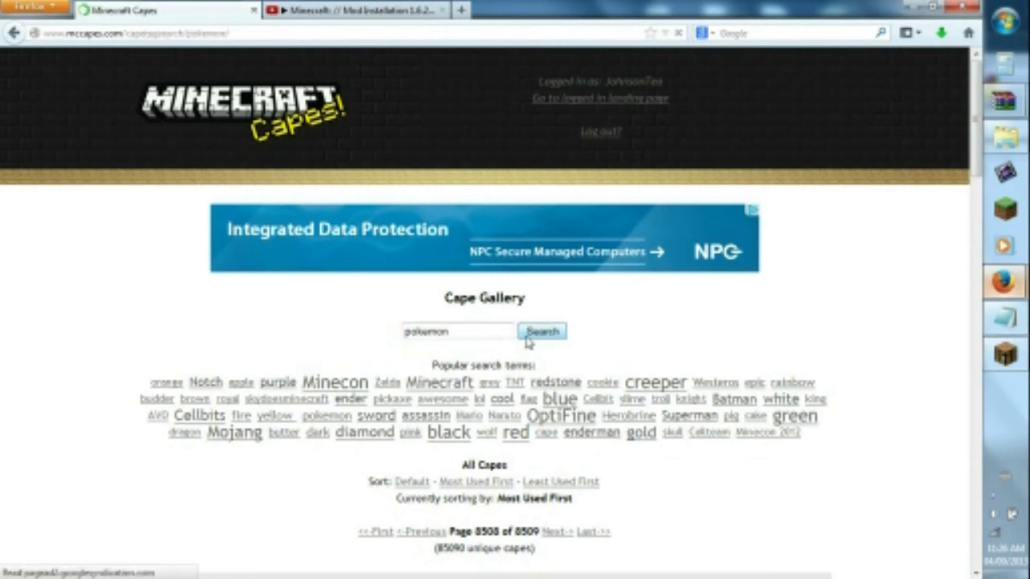
- Browse to page 3 of the pokemon results and pick the Smaller Poke cape
{"action": "scroll", "coordinate": [525, 345], "scroll_direction": "down", "scroll_amount": 2}
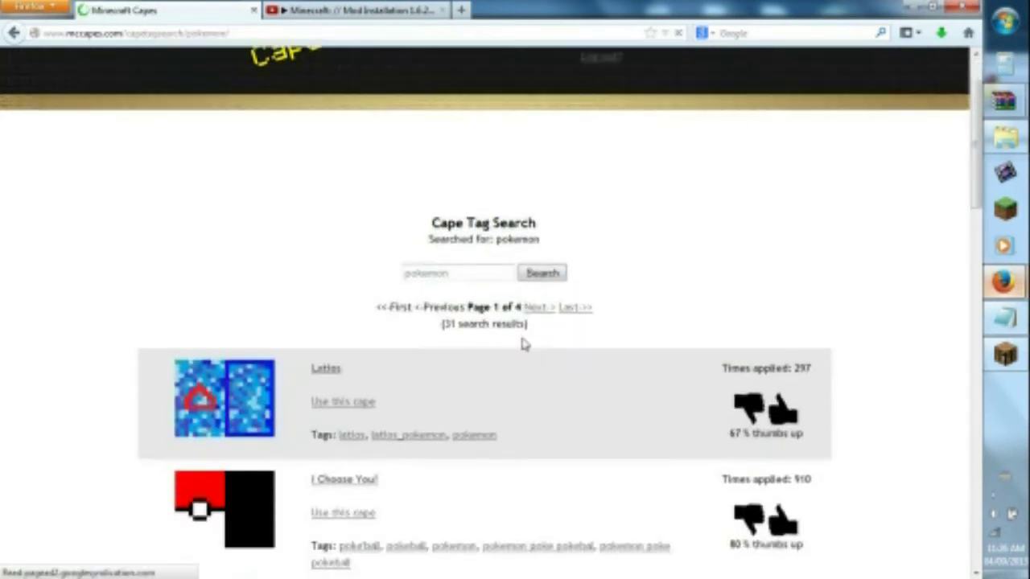
{"action": "scroll", "coordinate": [523, 345], "scroll_direction": "down", "scroll_amount": 5}
{"action": "scroll", "coordinate": [523, 345], "scroll_direction": "down", "scroll_amount": 11}
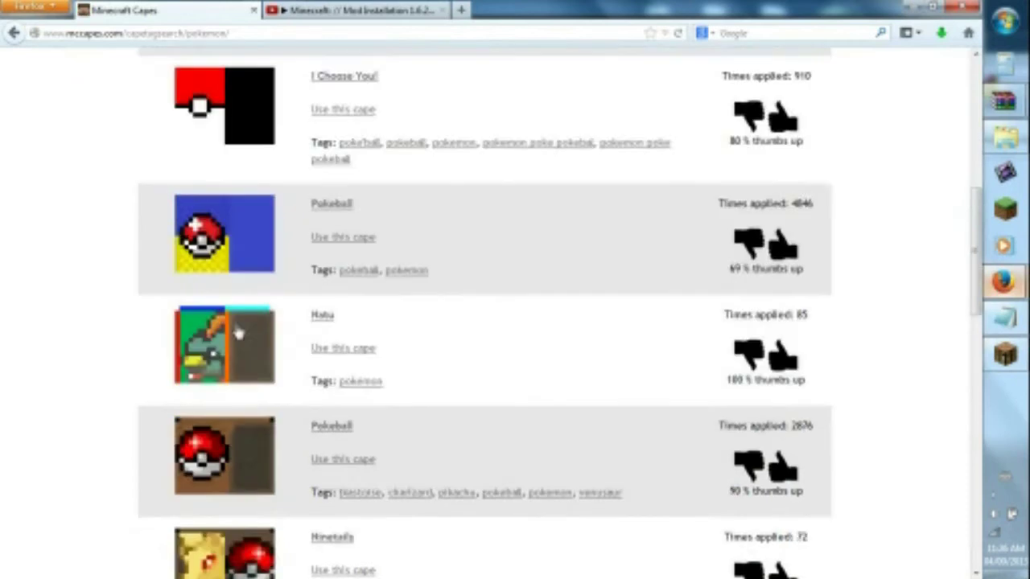
{"action": "scroll", "coordinate": [265, 218], "scroll_direction": "down", "scroll_amount": 2}
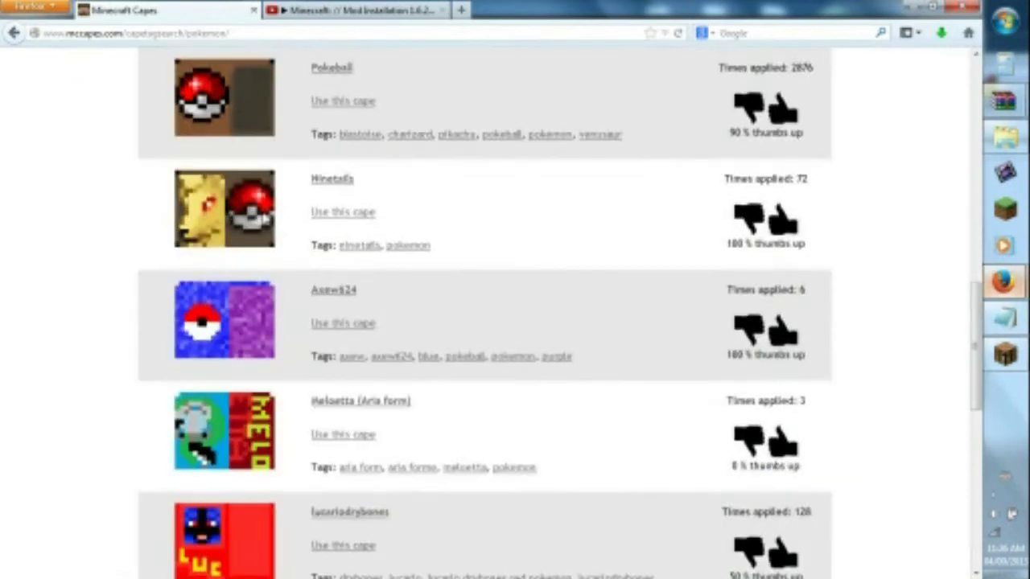
{"action": "key", "text": "alt+Left"}
{"action": "scroll", "coordinate": [319, 310], "scroll_direction": "down", "scroll_amount": 14}
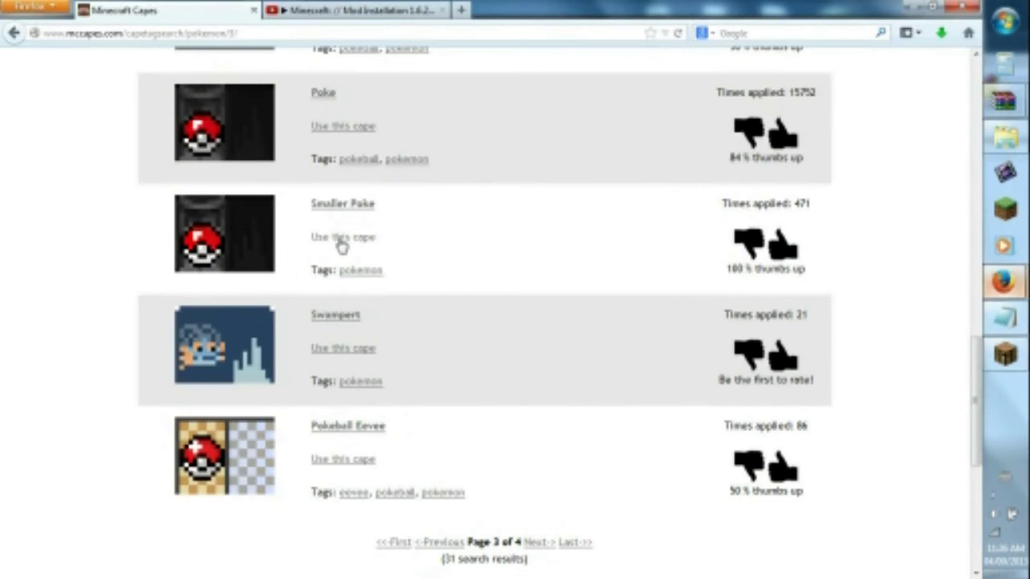
{"action": "left_click", "coordinate": [340, 240]}
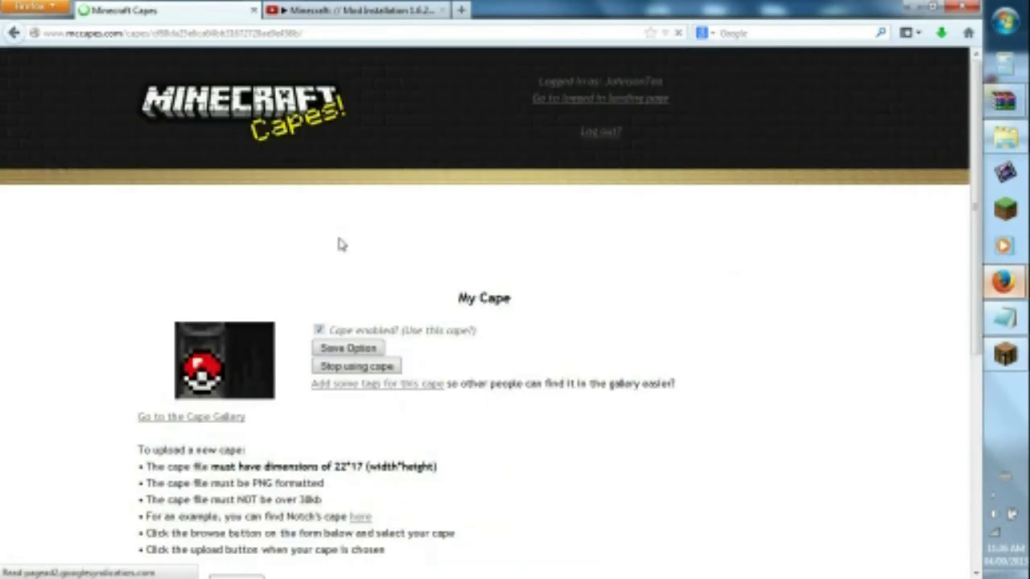
- Use the Smaller Poke cape, toggle 'Cape enabled?' off and back on, and save the option
{"action": "left_click", "coordinate": [371, 350]}
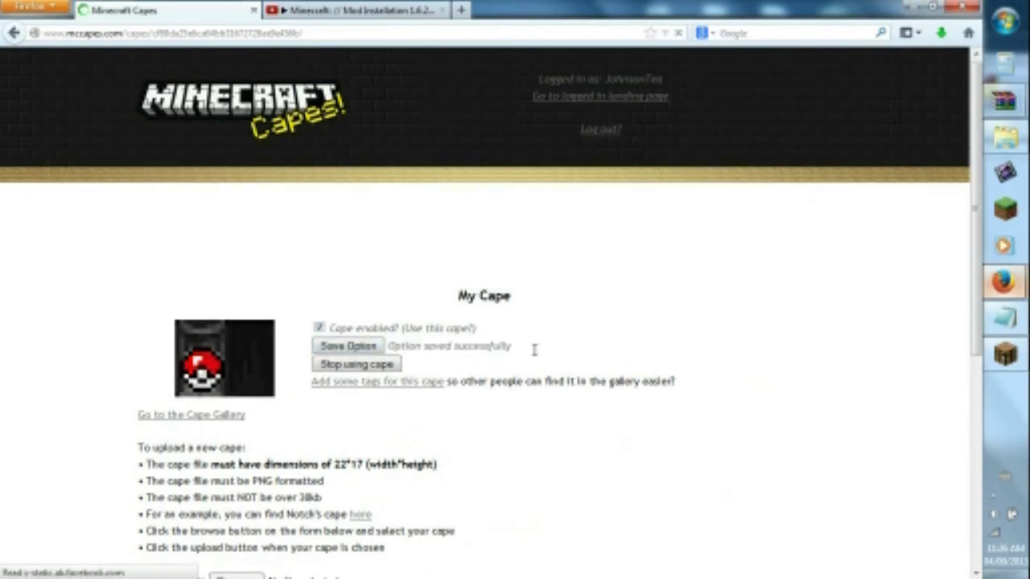
{"action": "scroll", "coordinate": [337, 256], "scroll_direction": "down", "scroll_amount": 2}
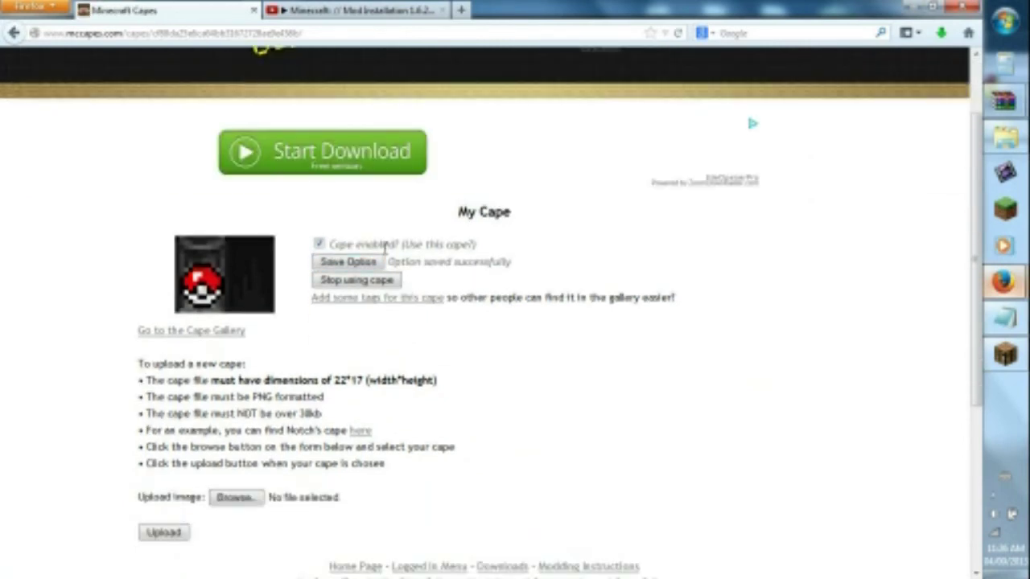
{"action": "left_click", "coordinate": [319, 244]}
{"action": "left_click", "coordinate": [318, 245]}
{"action": "left_click", "coordinate": [349, 264]}
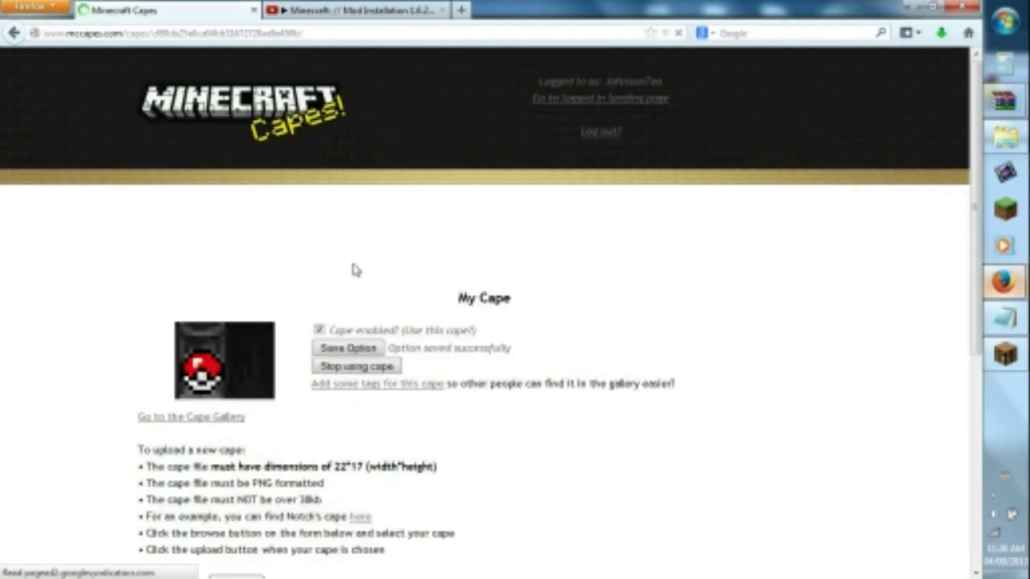
{"action": "left_click", "coordinate": [1005, 354]}
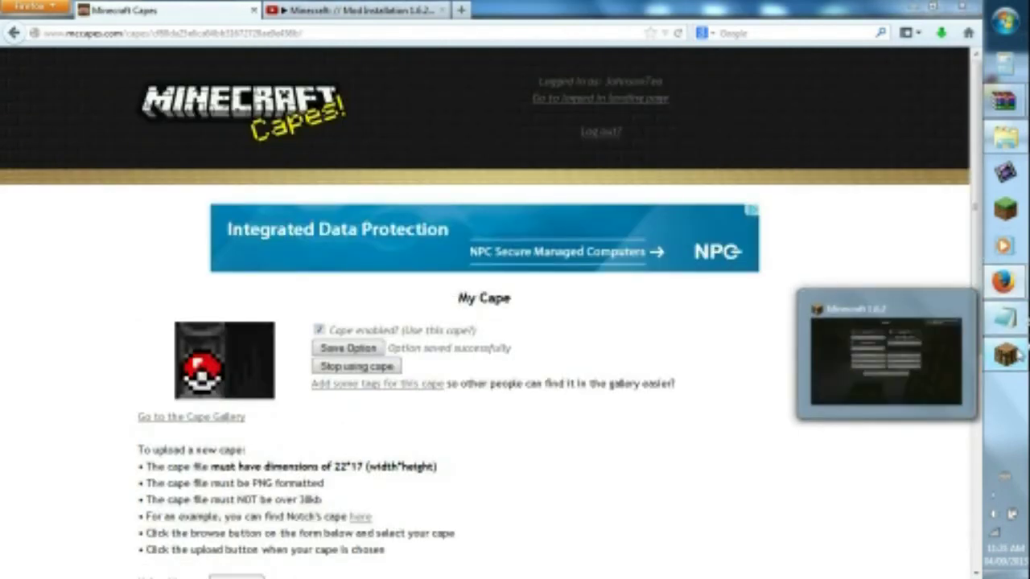
- Leave the options screen, free the mouse via chat, and close the Minecraft window
{"action": "key", "text": "Escape"}
{"action": "key", "text": "Tab"}
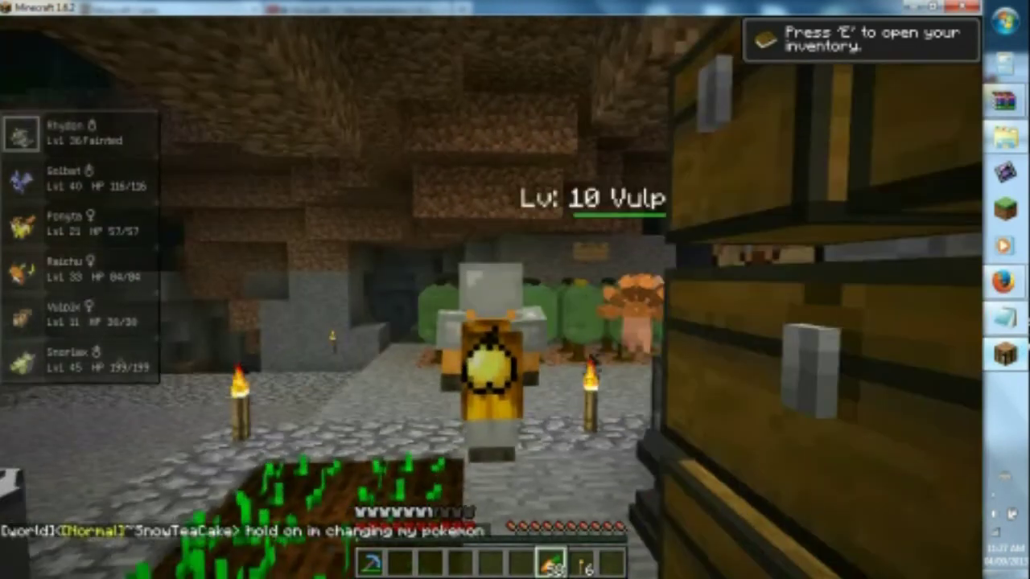
{"action": "key", "text": "t"}
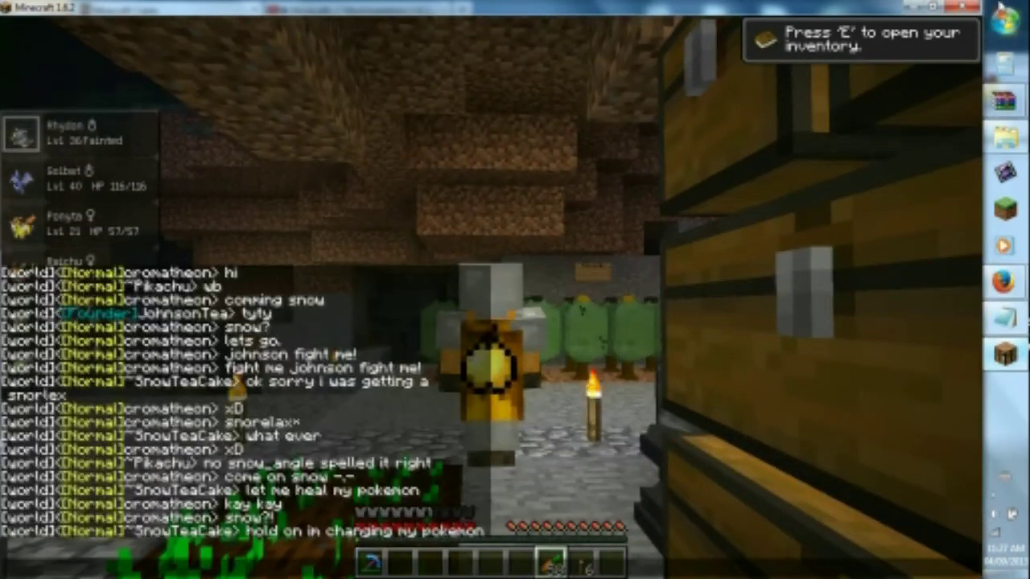
{"action": "left_click", "coordinate": [963, 9]}
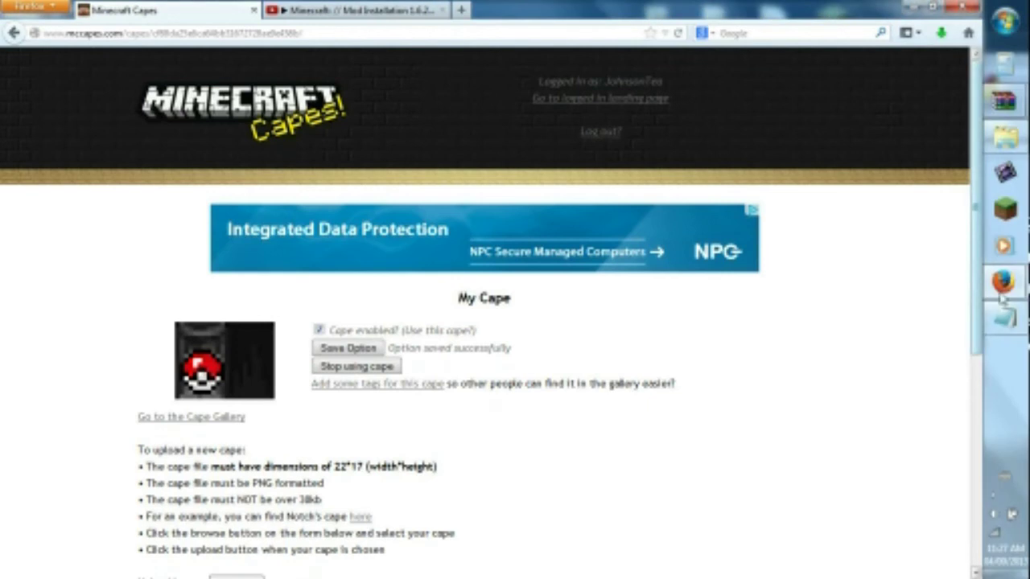
- Relaunch Minecraft with Forge from the launcher and maximize the game window
{"action": "left_click", "coordinate": [1004, 209]}
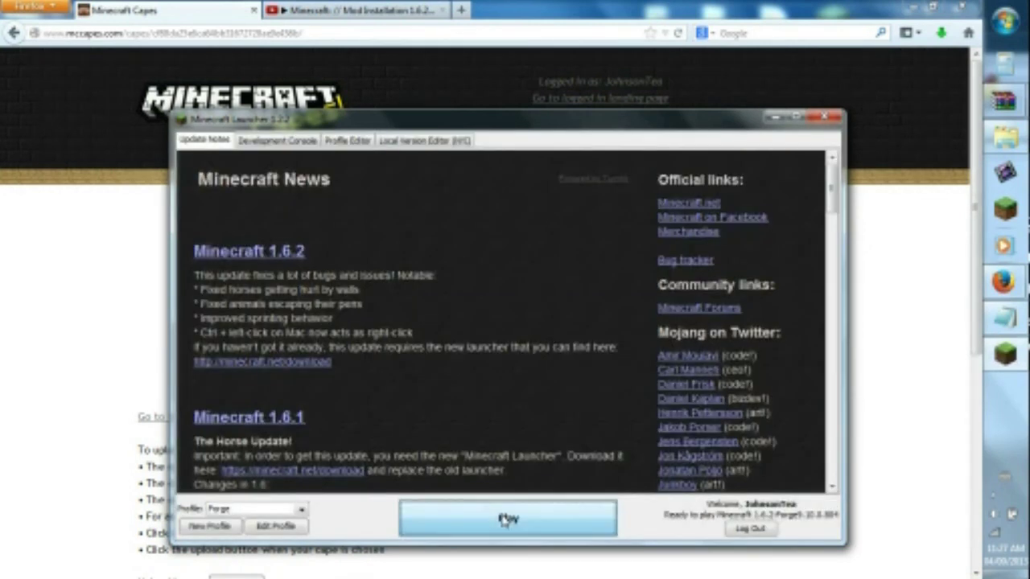
{"action": "left_click", "coordinate": [505, 520]}
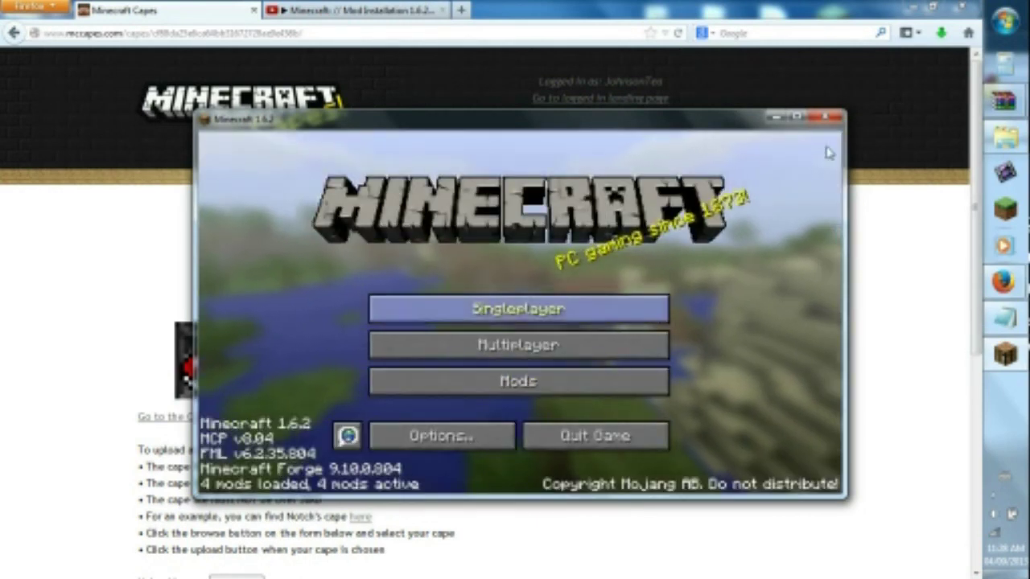
{"action": "left_click", "coordinate": [795, 119]}
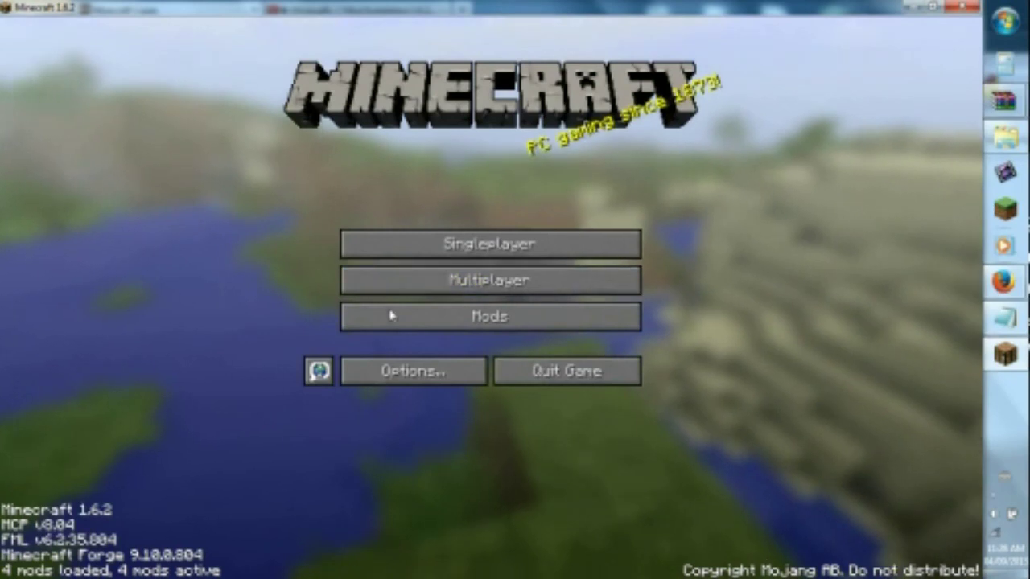
- Rejoin the STALKERS GAMING FAMILY PIXELMON server and view the player's Poké Ball cape in third person
{"action": "left_click", "coordinate": [477, 274]}
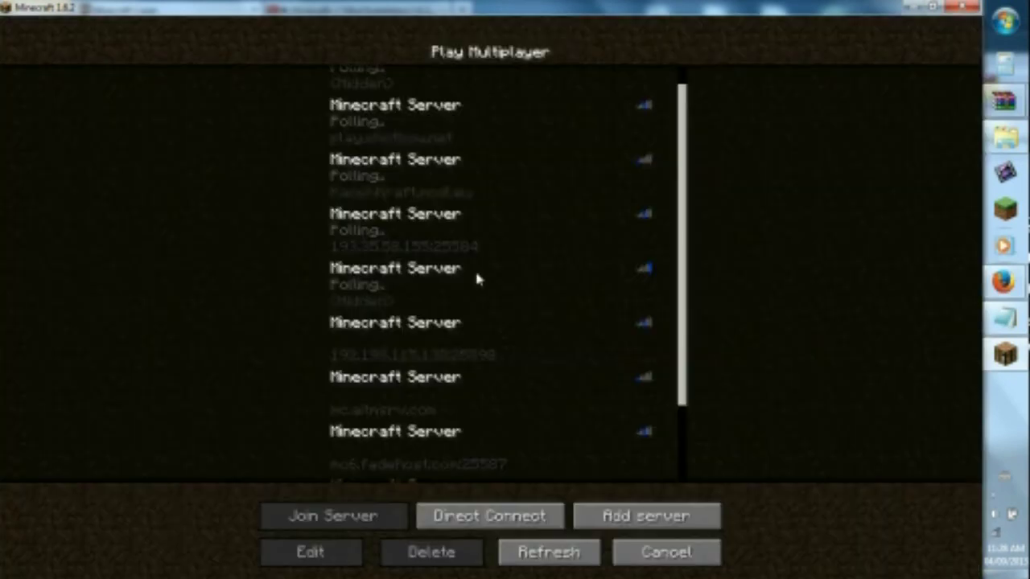
{"action": "scroll", "coordinate": [477, 280], "scroll_direction": "down", "scroll_amount": 1}
{"action": "scroll", "coordinate": [476, 279], "scroll_direction": "down", "scroll_amount": 2}
{"action": "left_click", "coordinate": [429, 417]}
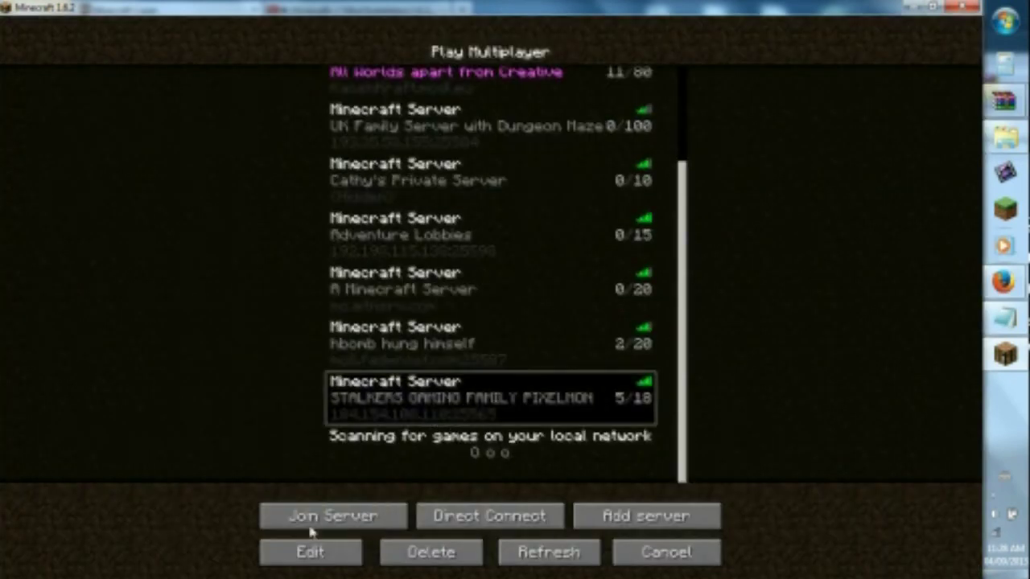
{"action": "left_click", "coordinate": [314, 519]}
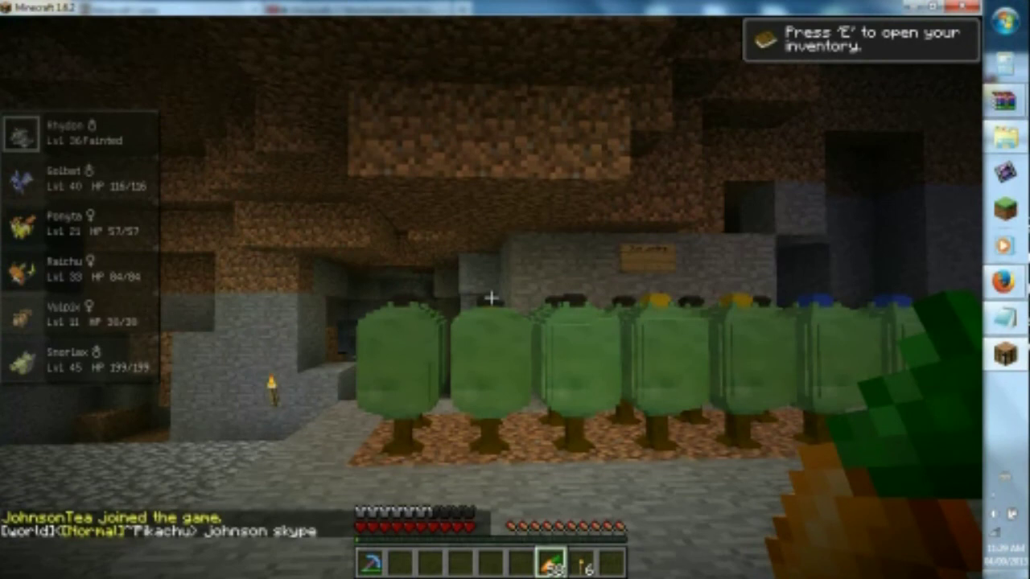
{"action": "key", "text": "F5"}
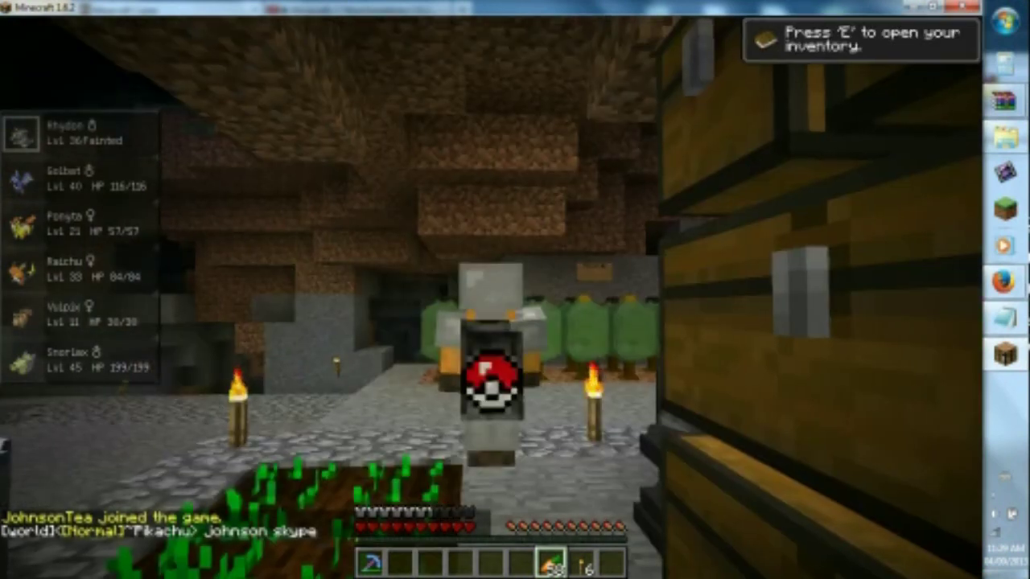